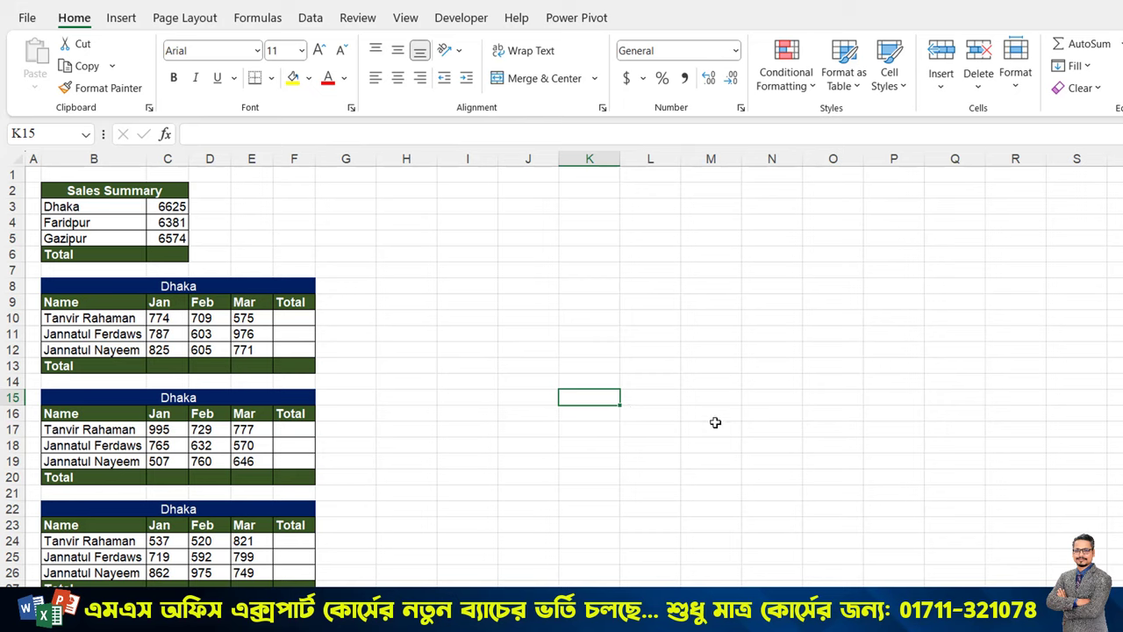
Annotate the table area and the empty parts of the sheet with the pen, clearing the marks twice
drag(34, 174, 319, 586)
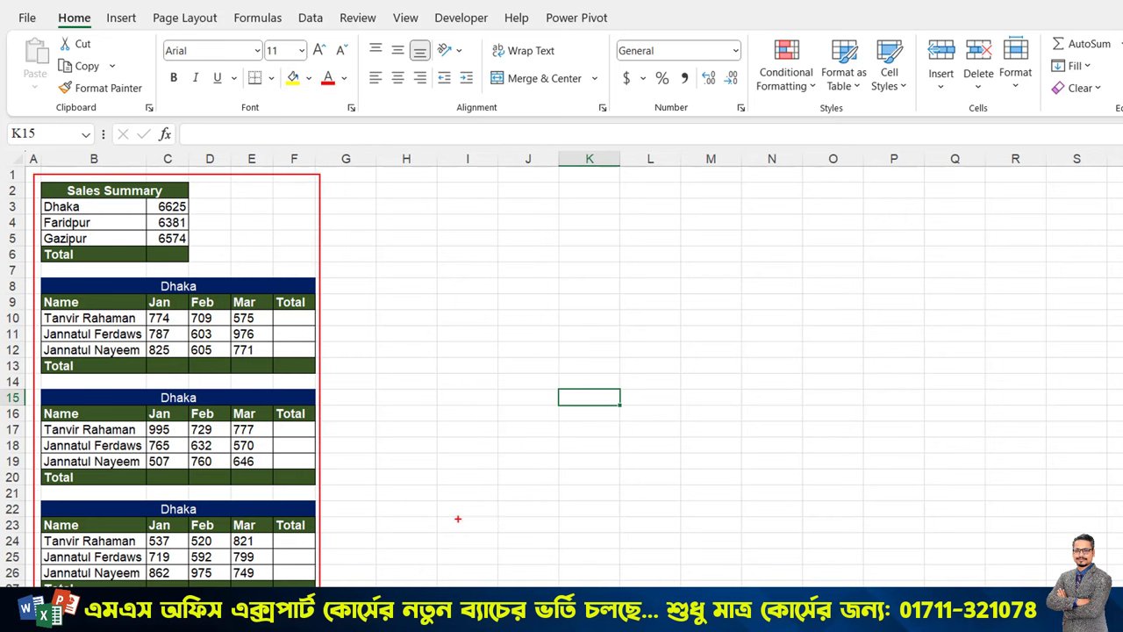
drag(421, 234, 515, 314)
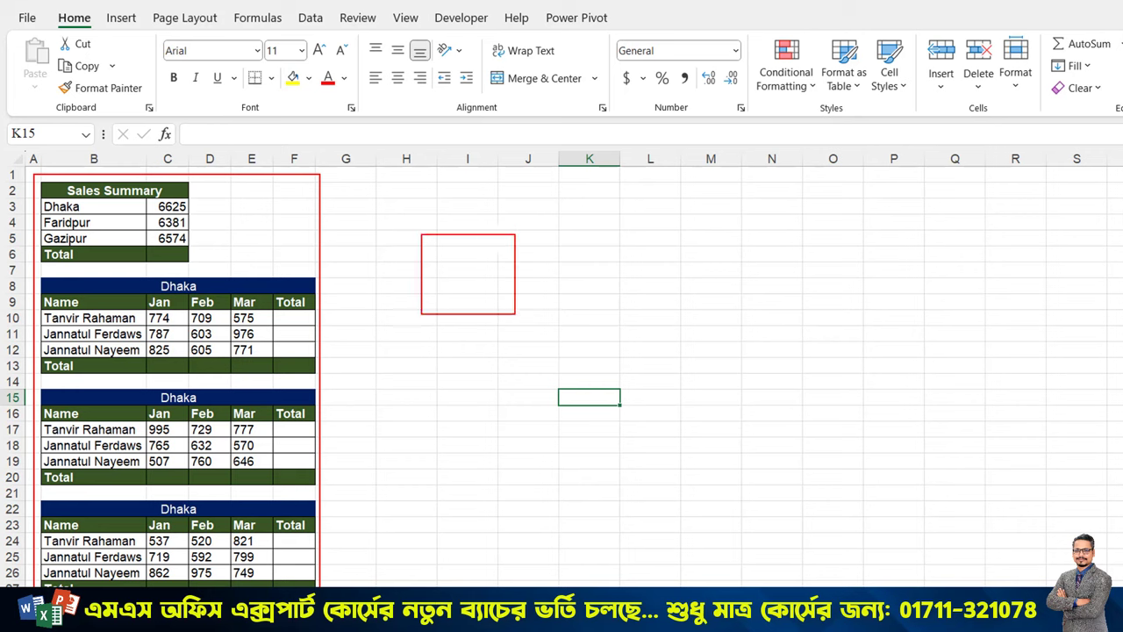
drag(676, 244, 850, 375)
key(Escape)
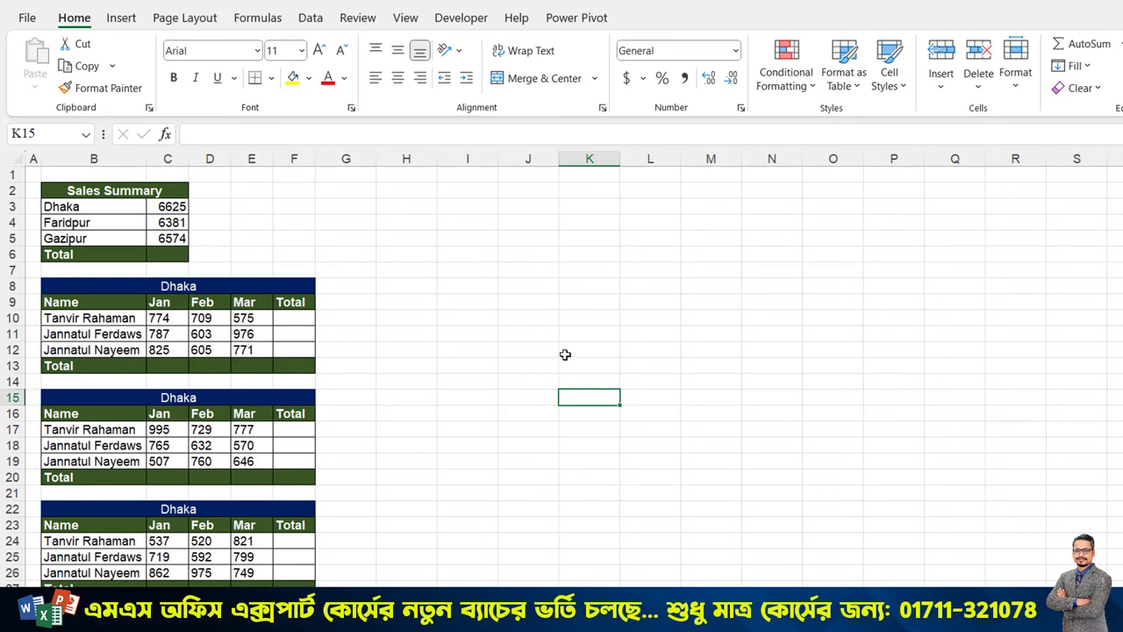
drag(33, 179, 326, 586)
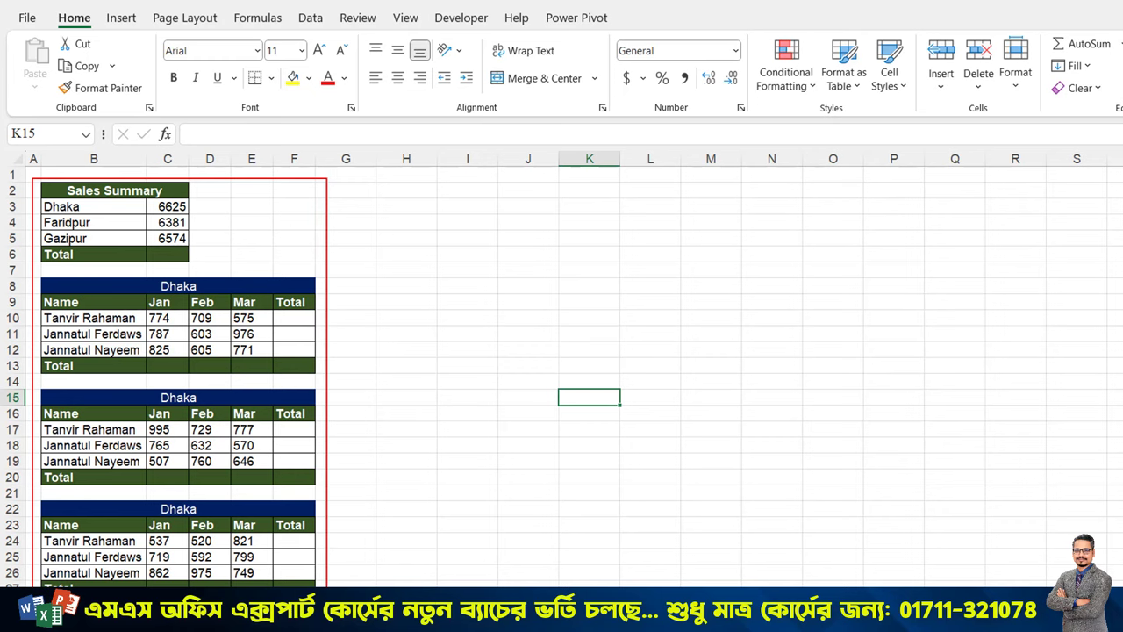
drag(562, 303, 687, 379)
drag(761, 317, 877, 401)
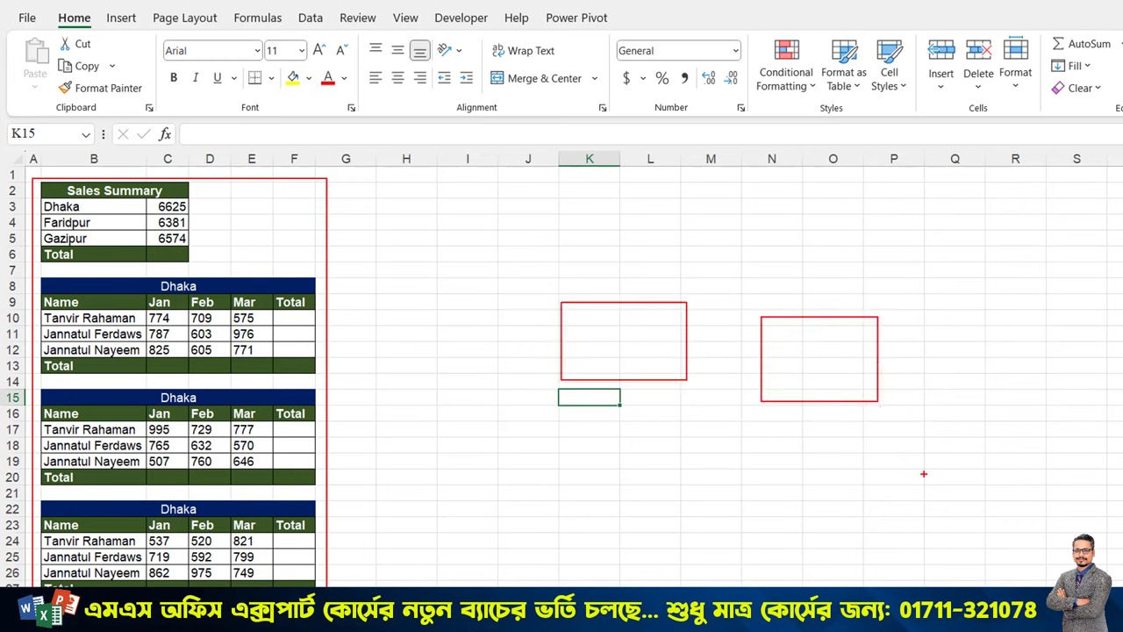
key(Escape)
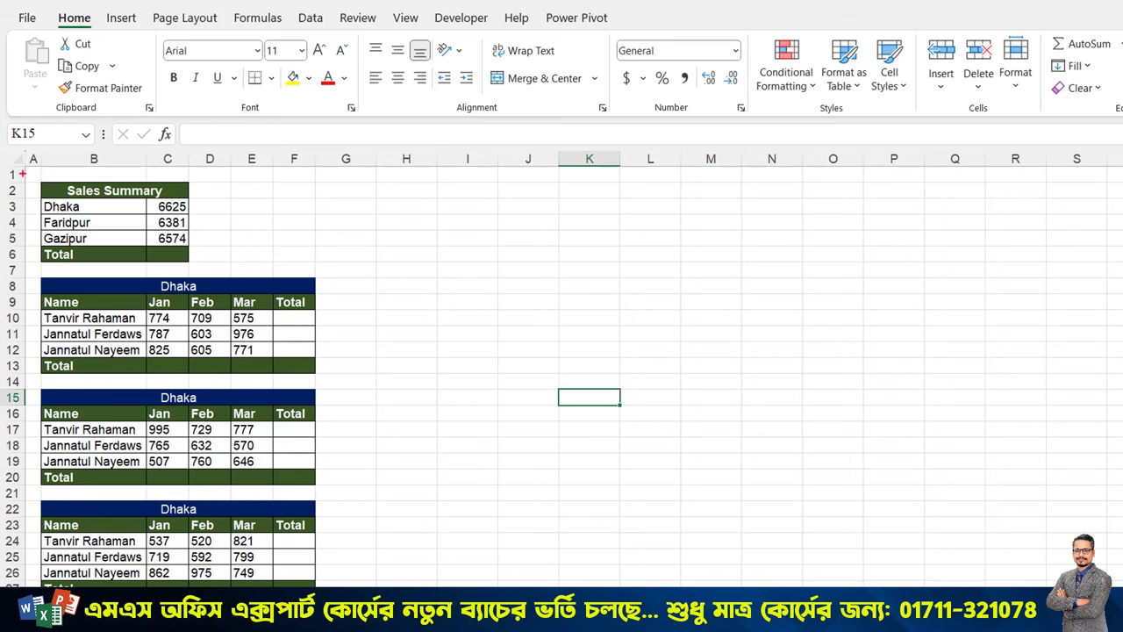
On the empty sheet, mark its top-left corner and cell C5, then clear the annotations
drag(22, 173, 270, 412)
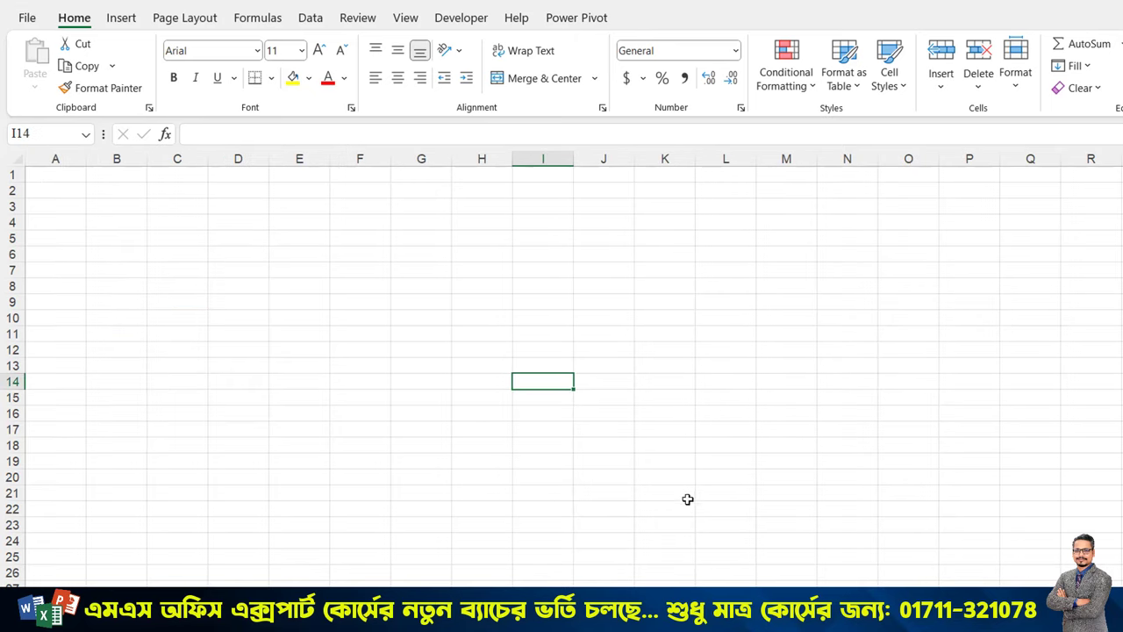
ctrl+scroll(774, 446, up, 1)
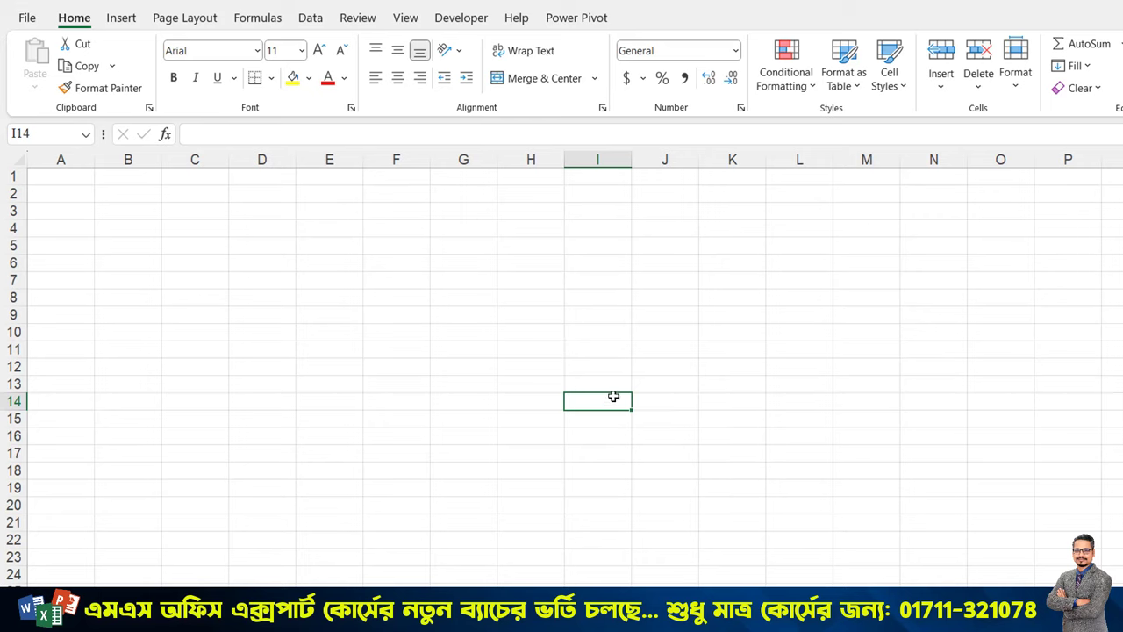
drag(128, 232, 92, 184)
mouse_move(162, 255)
mouse_down()
mouse_move(180, 273)
mouse_move(217, 258)
mouse_move(336, 386)
mouse_up()
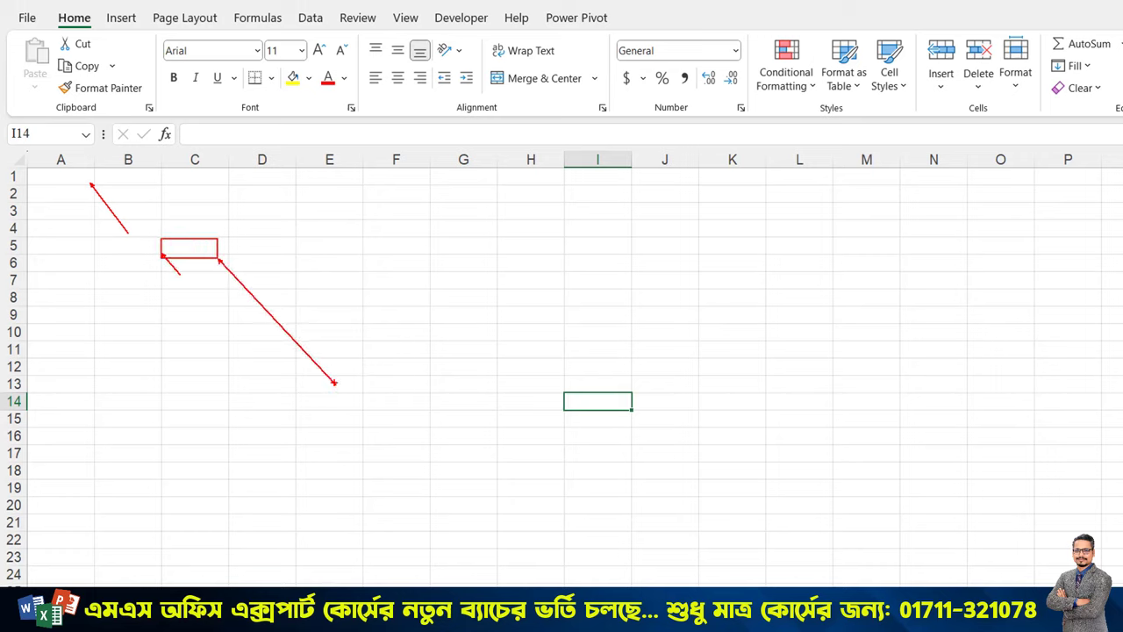
key(Escape)
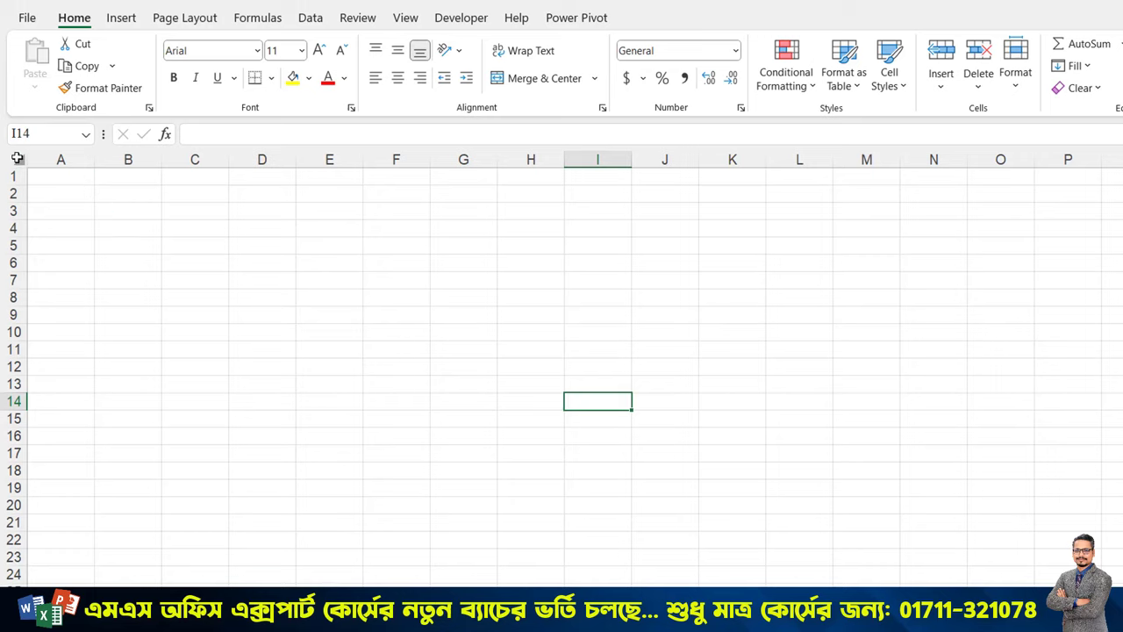
Select every cell and bring up Format Cells, highlighting its alignment and font options
click(19, 158)
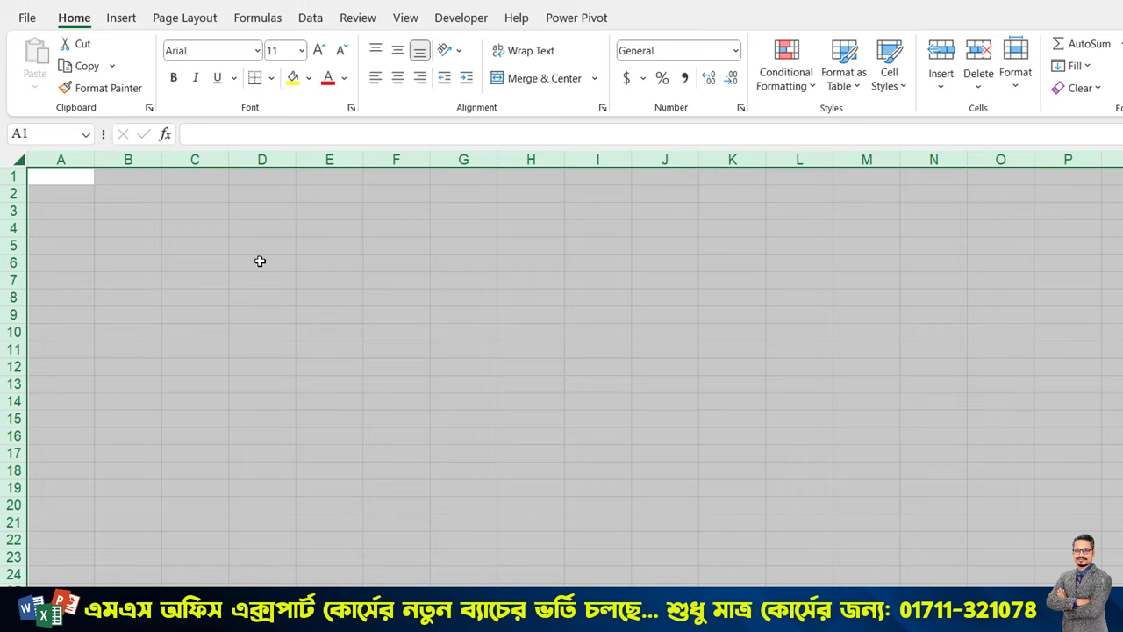
key(ctrl+1)
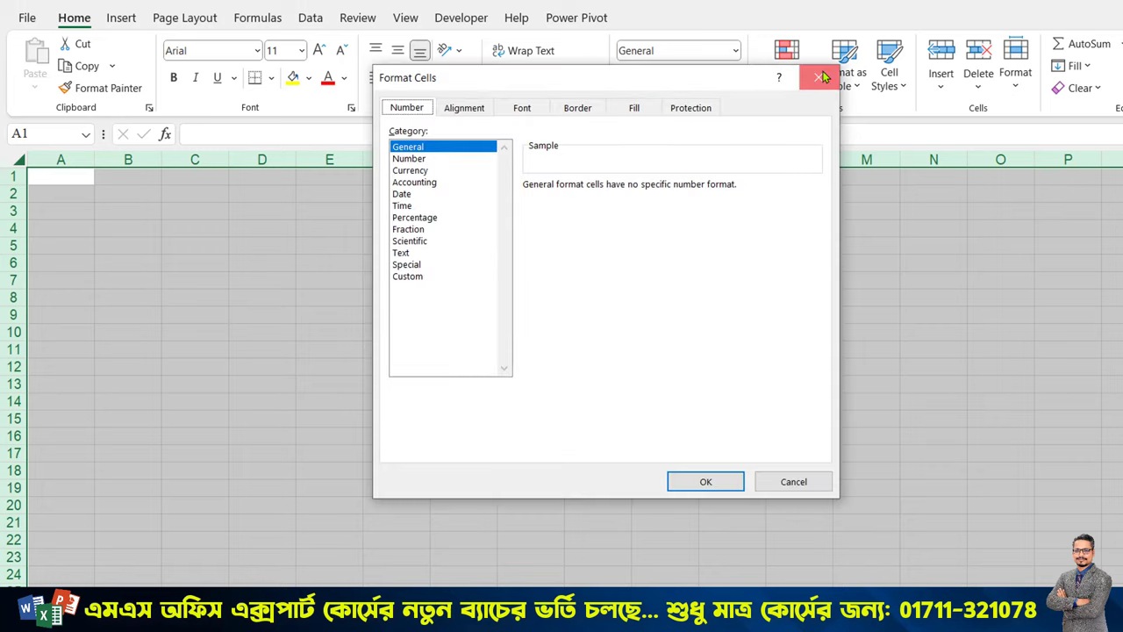
click(817, 77)
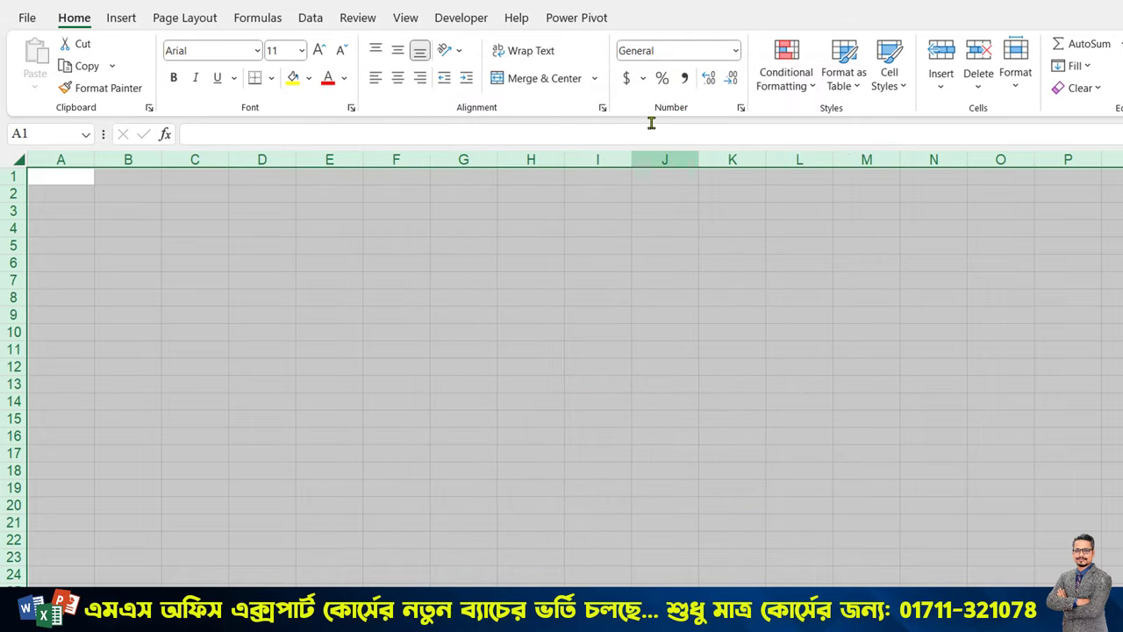
mouse_move(588, 93)
mouse_down()
mouse_move(625, 114)
mouse_move(658, 172)
mouse_up()
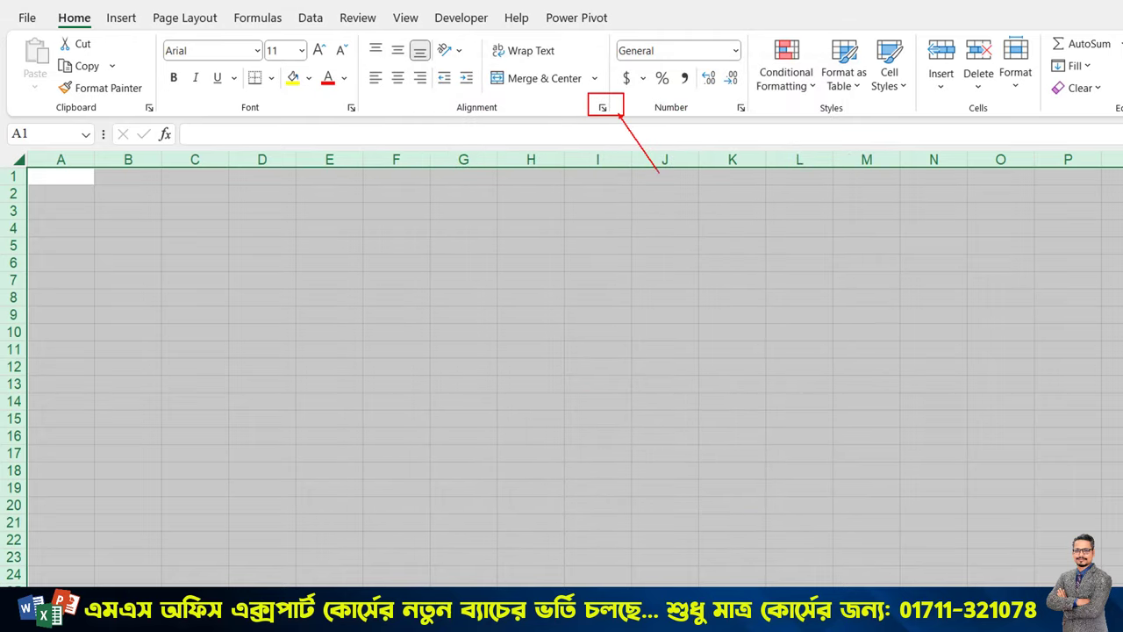
mouse_move(337, 97)
mouse_down()
mouse_move(379, 123)
mouse_move(403, 166)
mouse_up()
key(Escape)
Check the Locked box on the Protection tab, then close Format Cells without changes
click(602, 107)
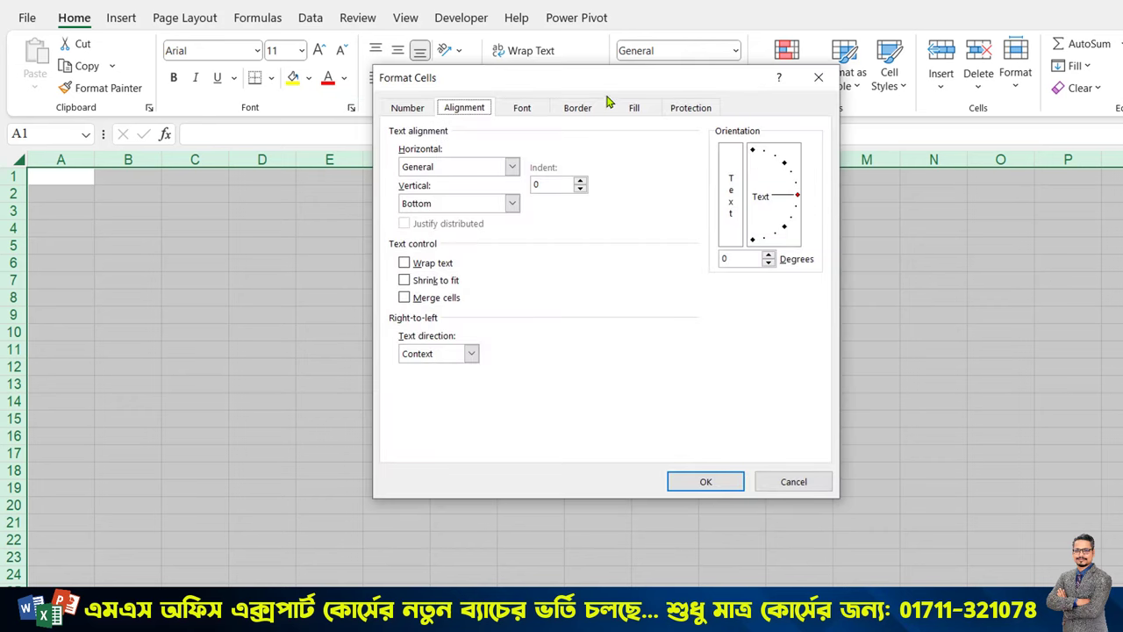
drag(601, 92, 384, 88)
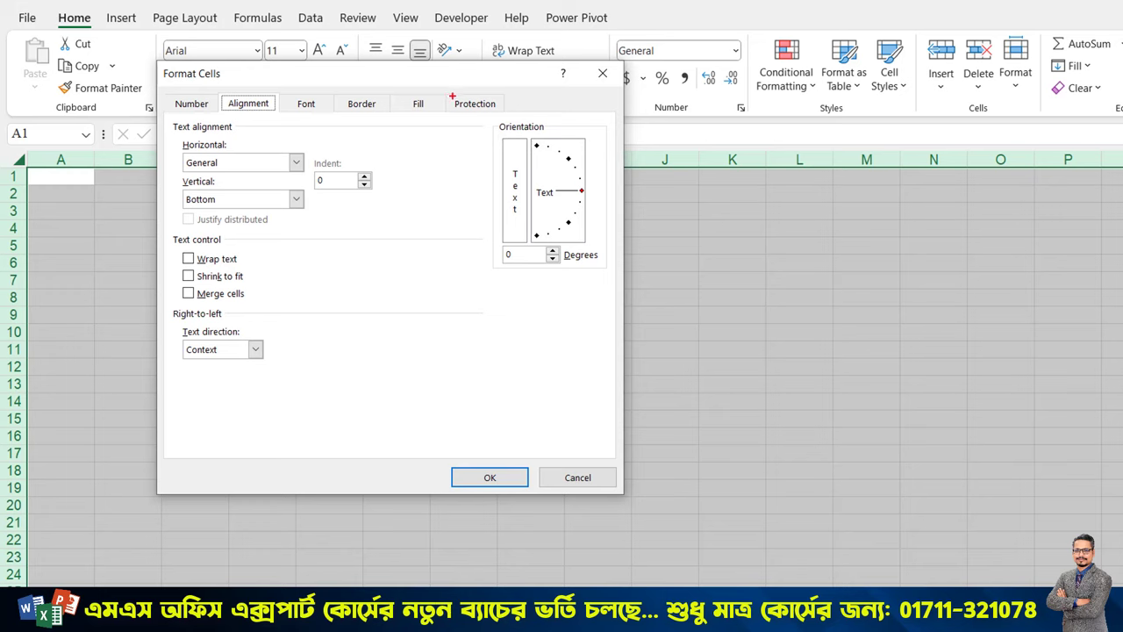
drag(443, 91, 509, 115)
key(Escape)
click(482, 108)
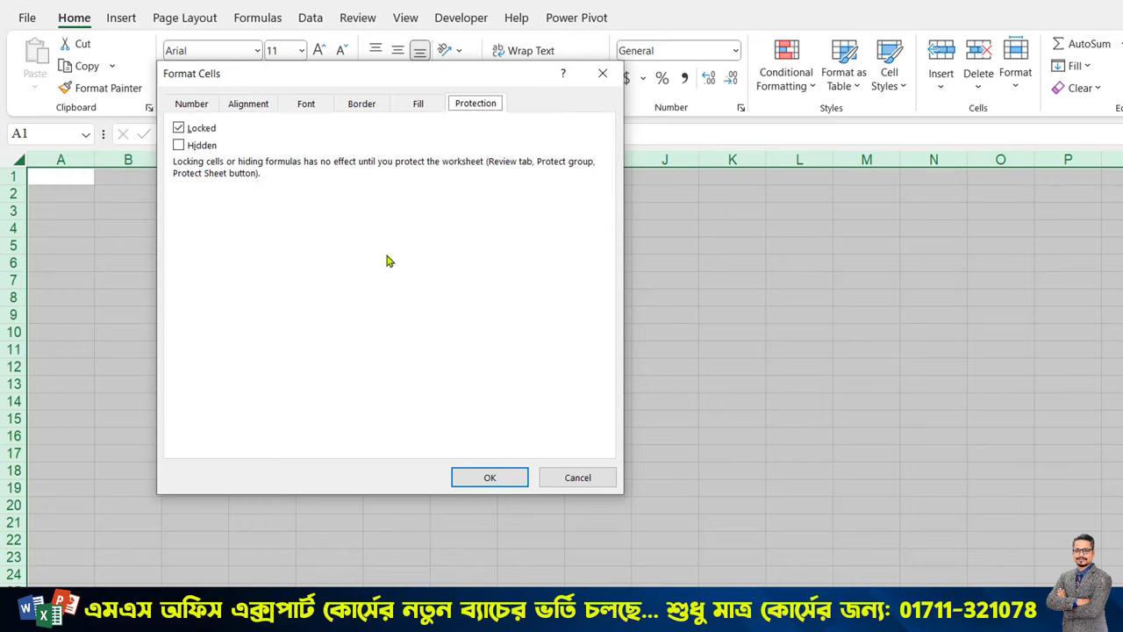
mouse_move(166, 118)
mouse_down()
mouse_move(227, 137)
mouse_move(266, 171)
mouse_up()
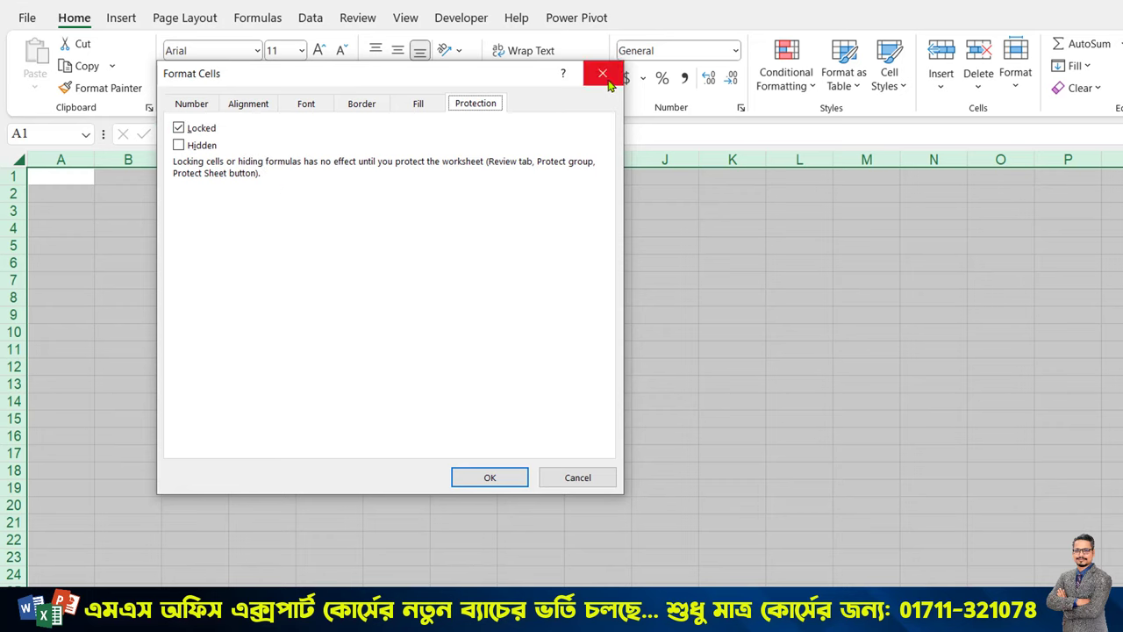
click(602, 73)
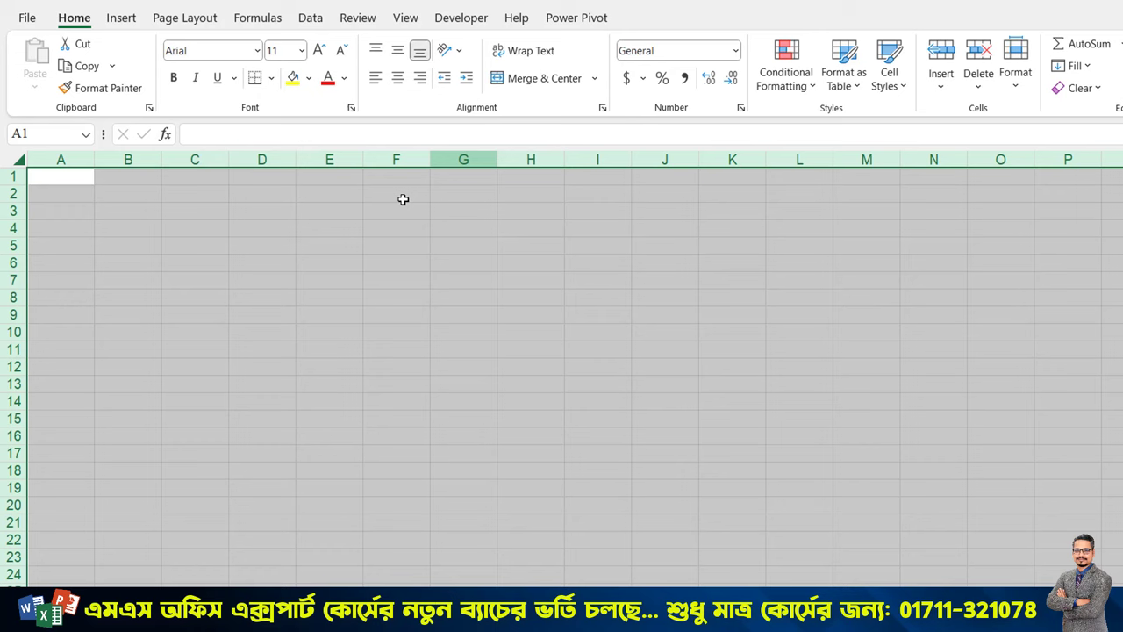
Unlock range B3:C8 through Format Cells, reselecting it after a first try on B3:C9
click(206, 245)
drag(132, 211, 208, 313)
key(ctrl+1)
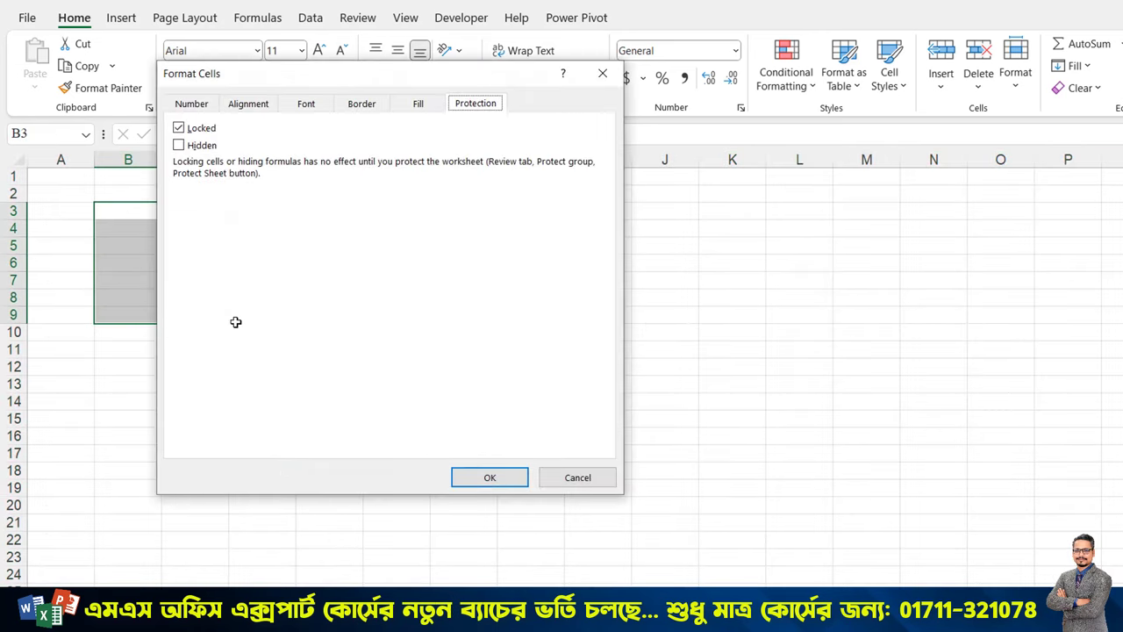
click(179, 128)
click(502, 476)
click(438, 453)
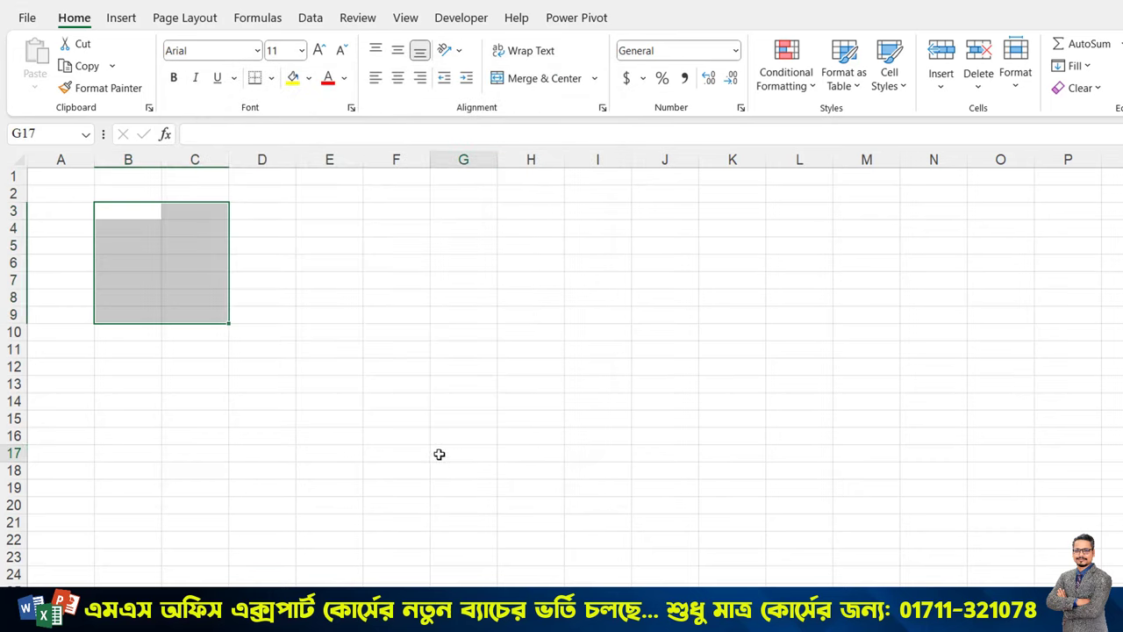
mouse_move(126, 208)
mouse_down()
mouse_move(201, 282)
mouse_move(200, 305)
mouse_up()
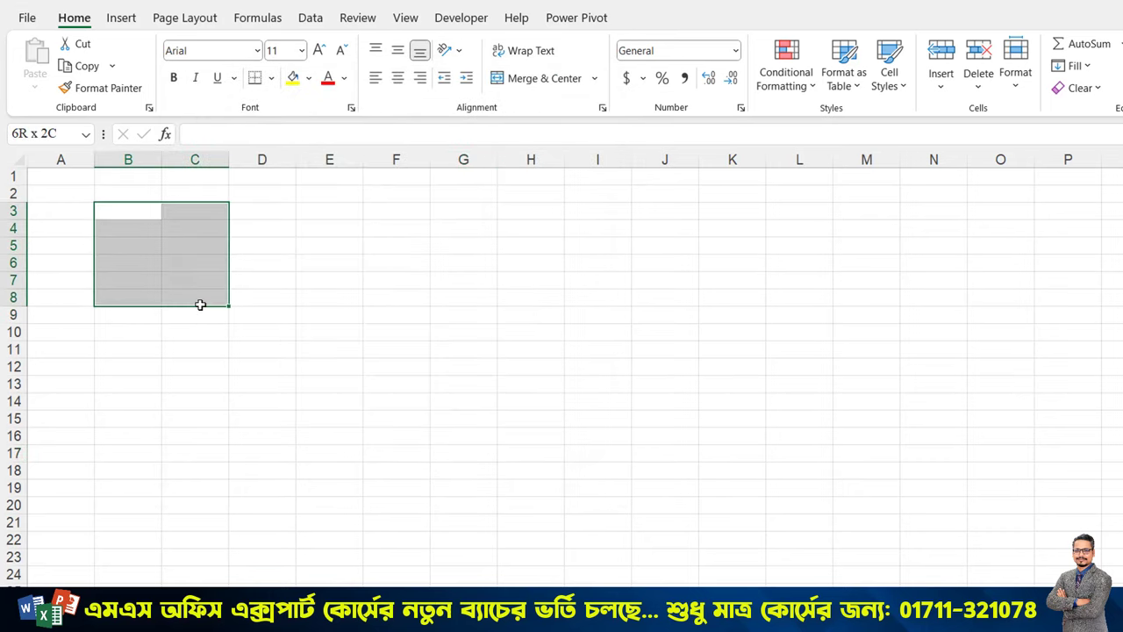
drag(321, 226, 465, 364)
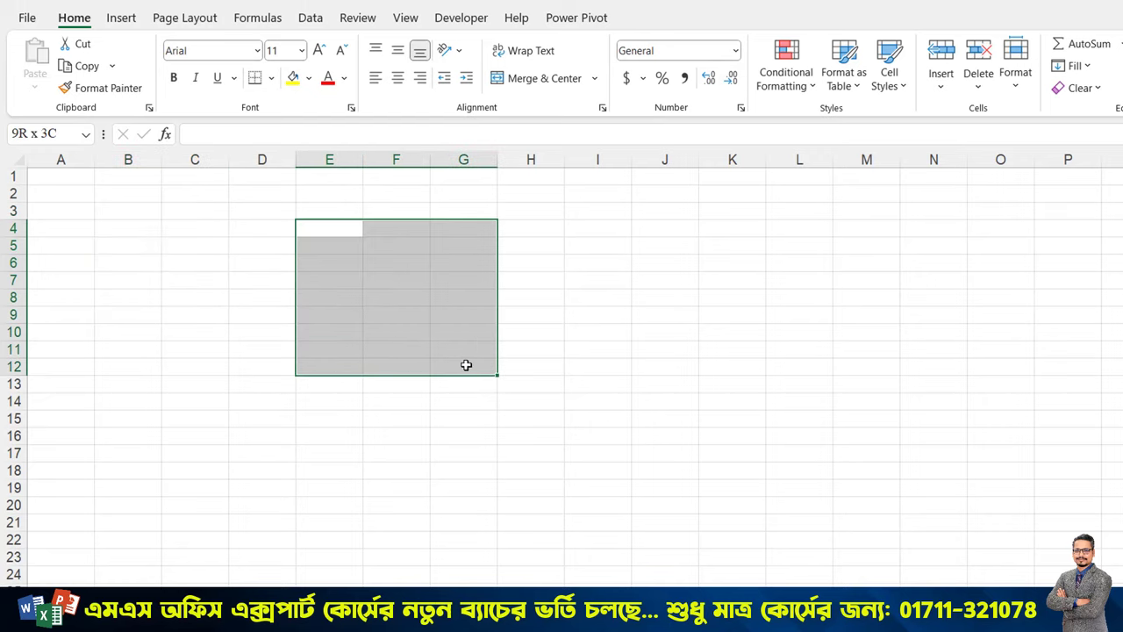
drag(111, 208, 188, 298)
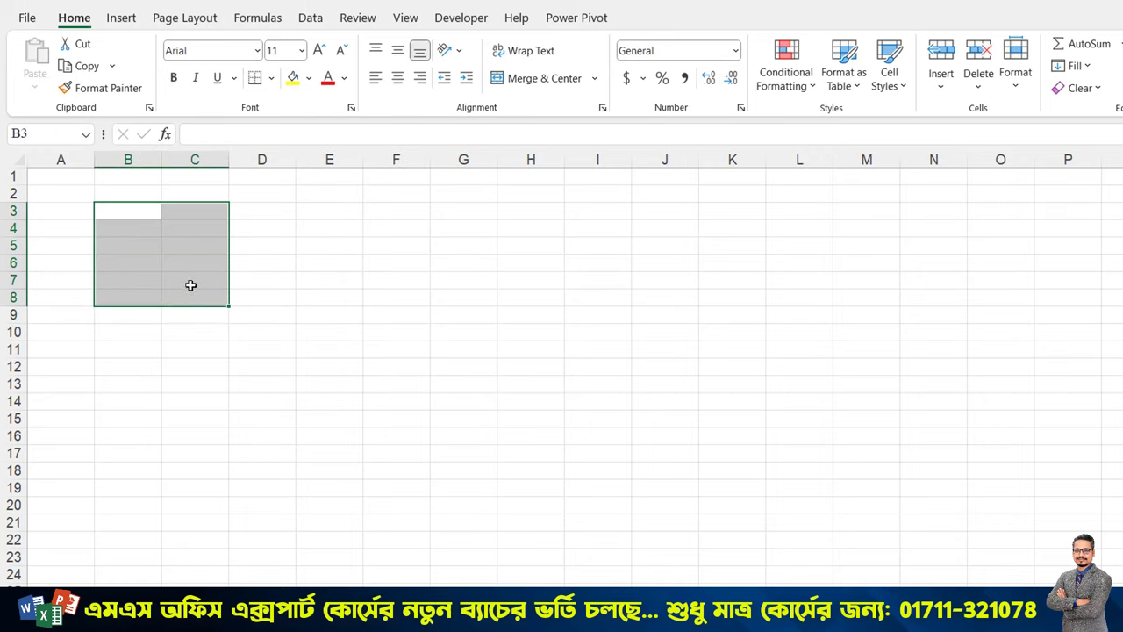
key(ctrl+1)
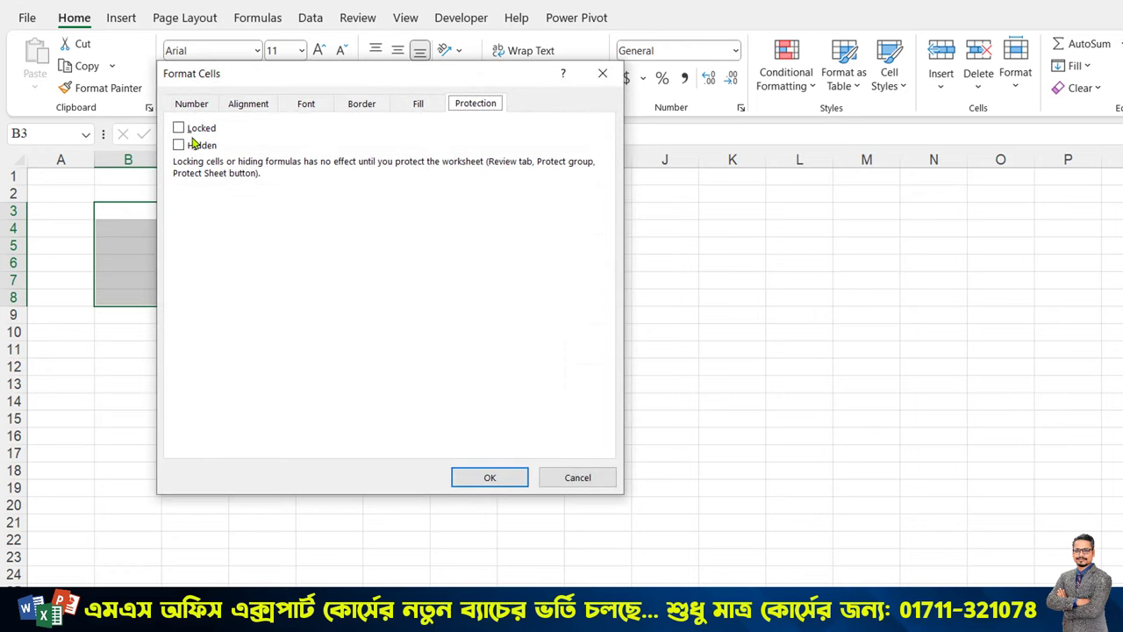
click(180, 128)
click(517, 476)
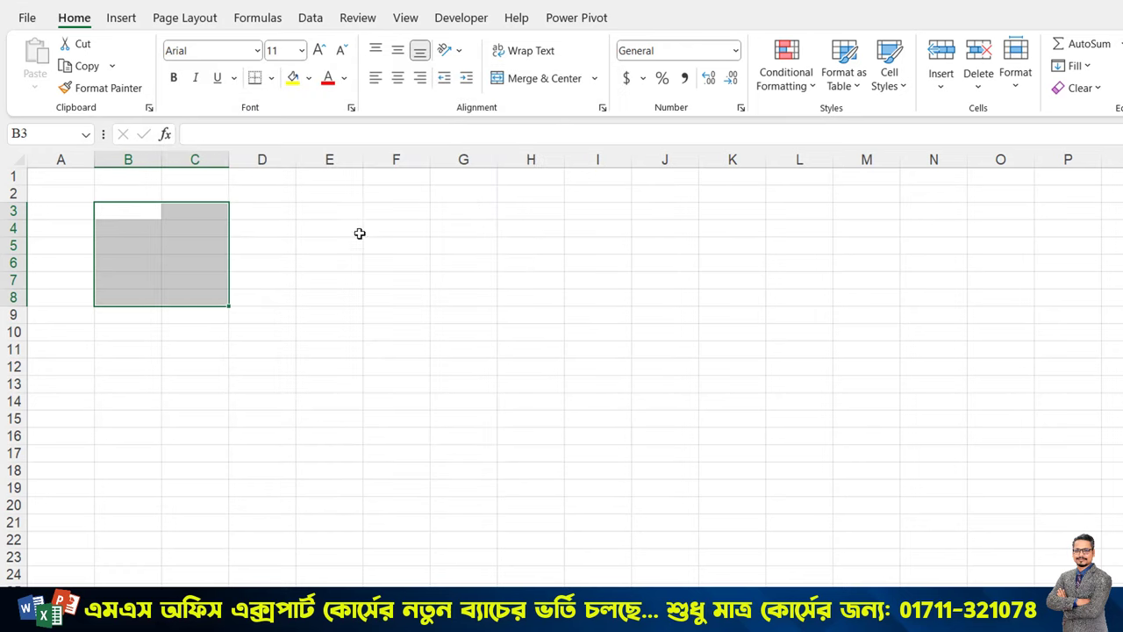
Review the protection of E3:G10 and cancel, leaving those cells locked
drag(313, 215, 446, 325)
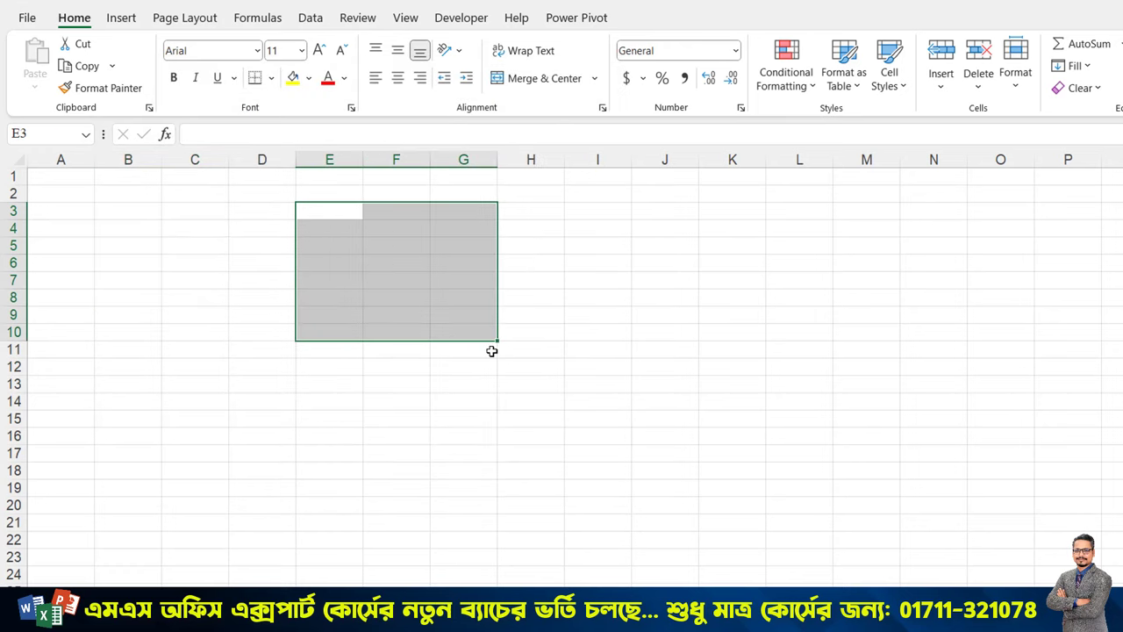
key(ctrl+1)
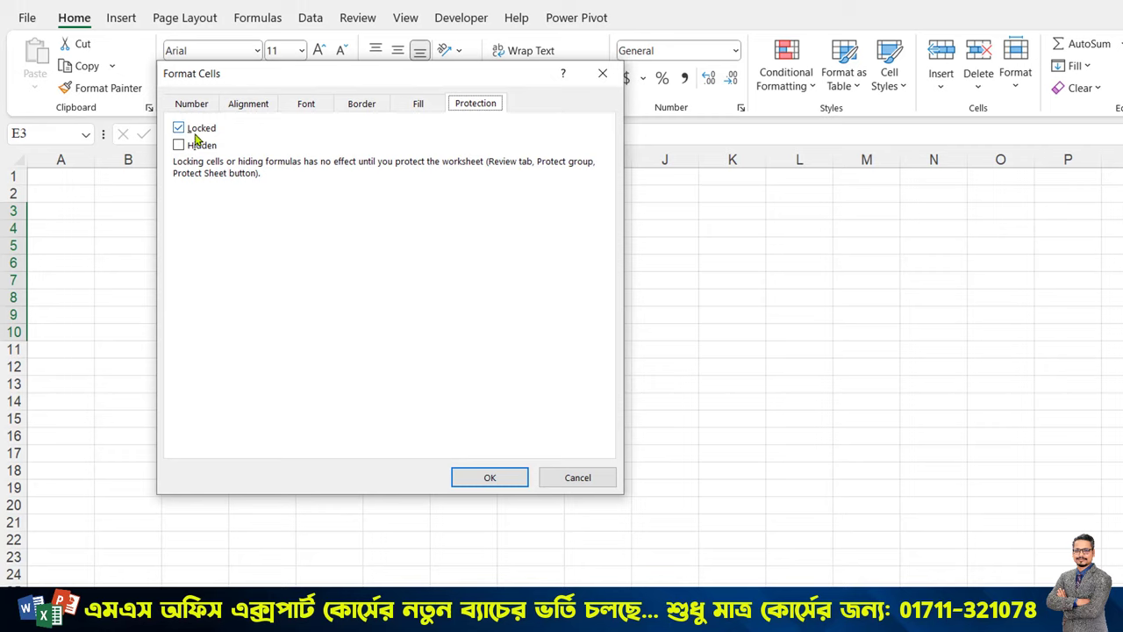
click(579, 478)
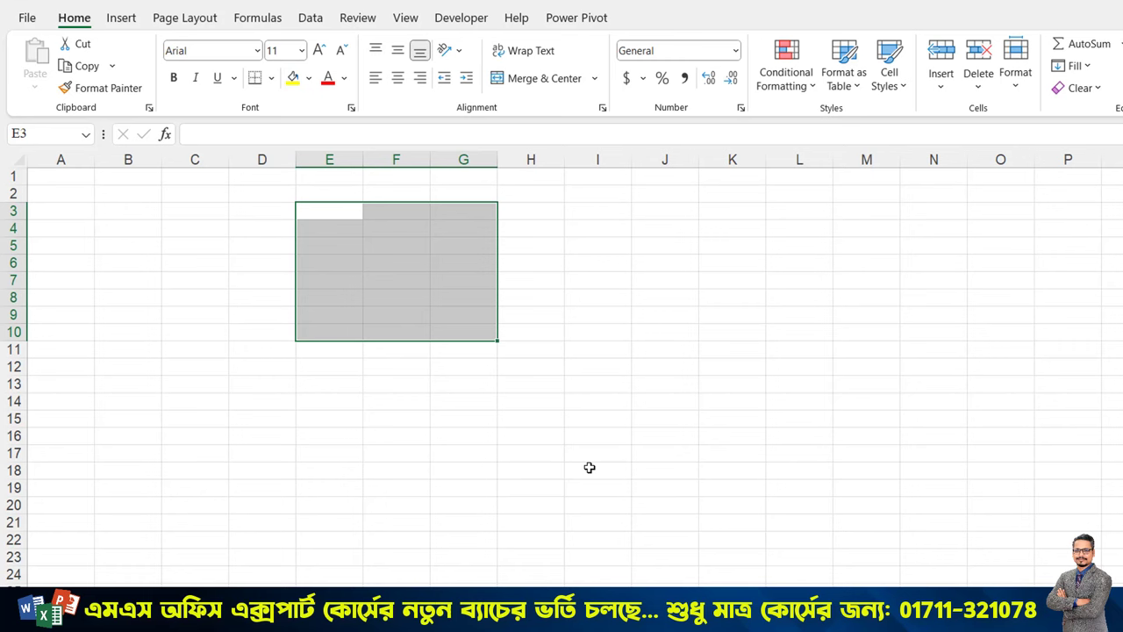
click(592, 467)
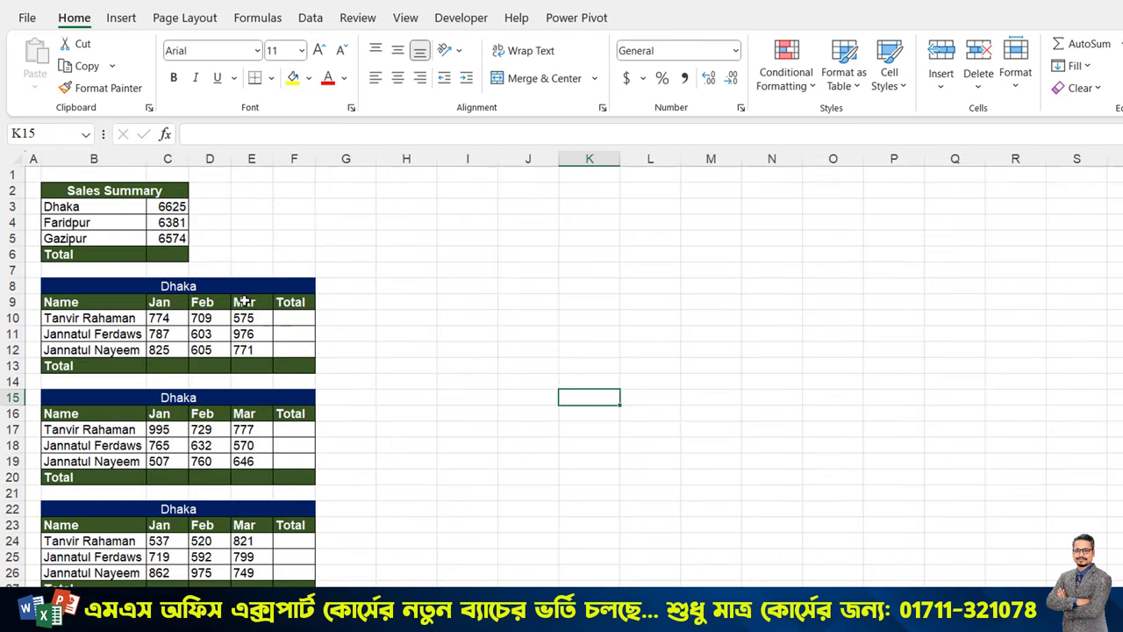
Select the Sales Summary and Dhaka tables across B2:F26
click(400, 339)
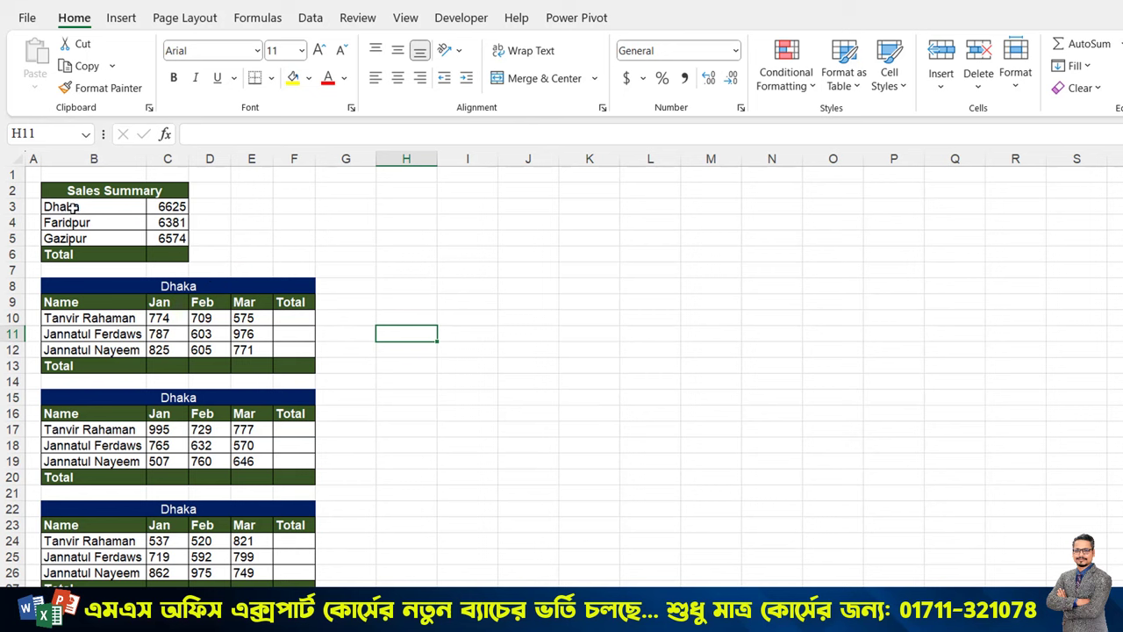
drag(66, 198, 275, 585)
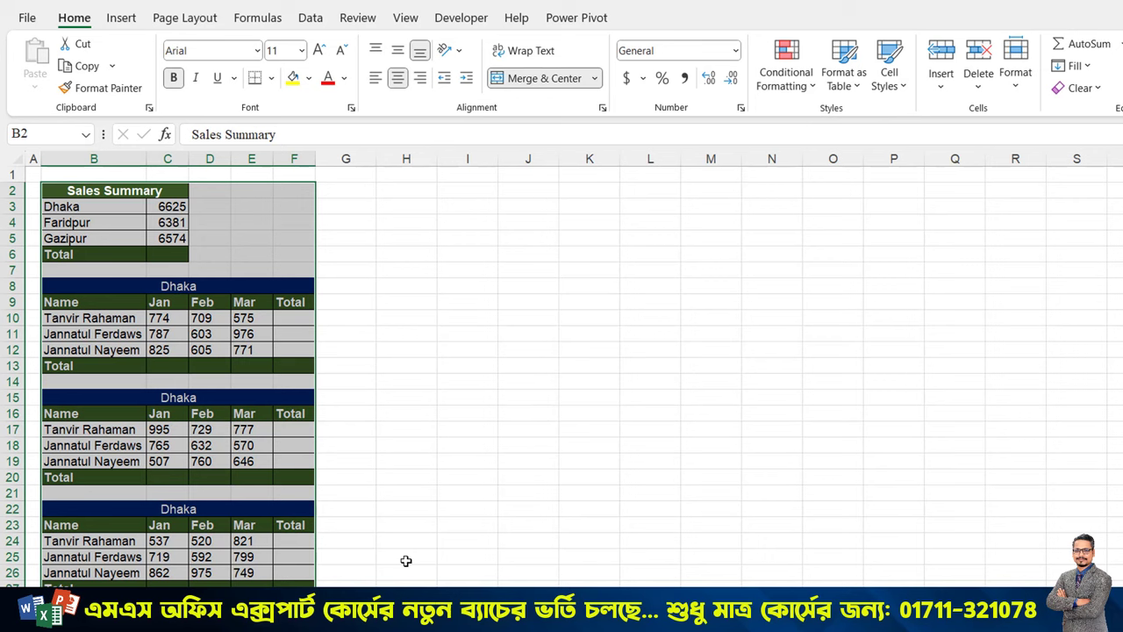
Select the whole worksheet and clear the Locked option for all its cells
click(543, 481)
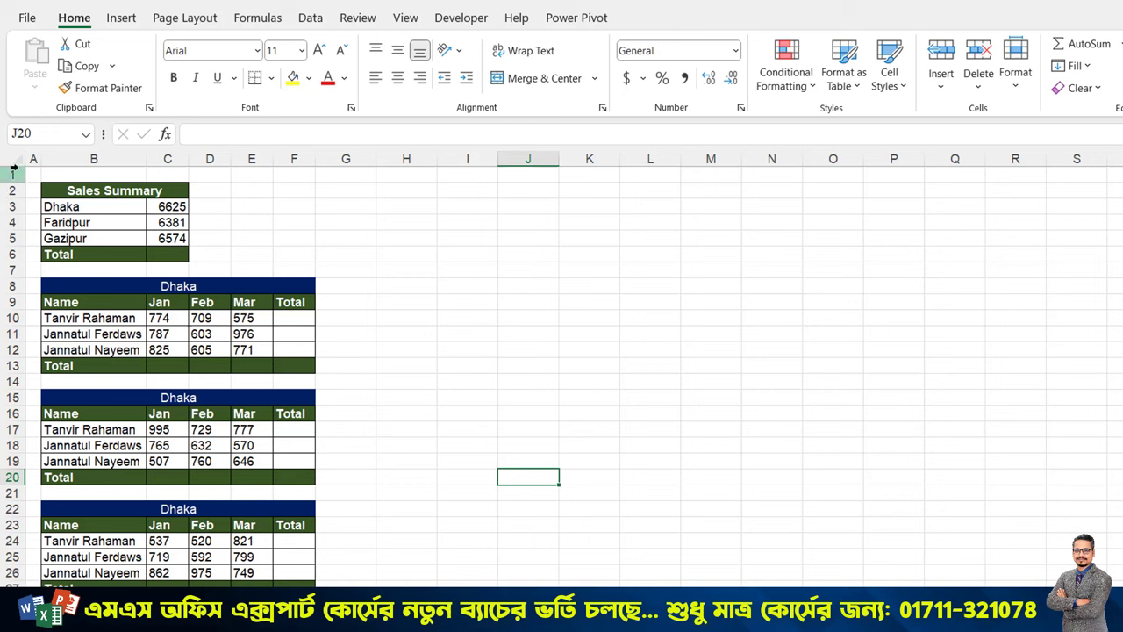
click(16, 157)
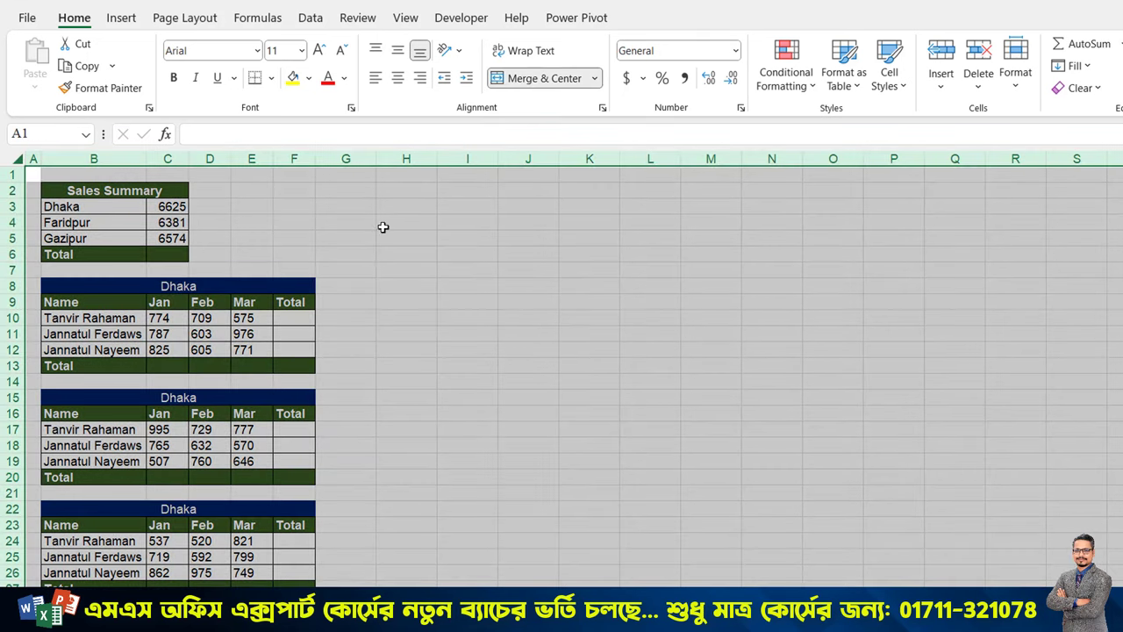
drag(28, 164, 78, 219)
key(Escape)
key(ctrl+1)
drag(227, 78, 187, 81)
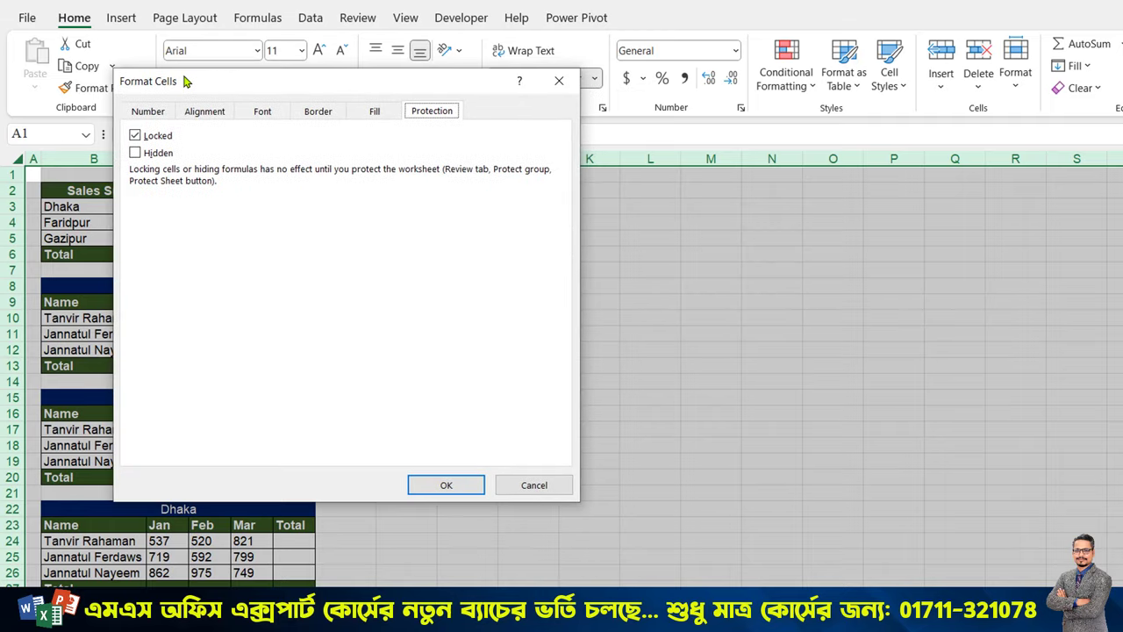
mouse_move(401, 97)
mouse_down()
mouse_move(470, 125)
mouse_move(527, 199)
mouse_up()
drag(124, 120, 182, 147)
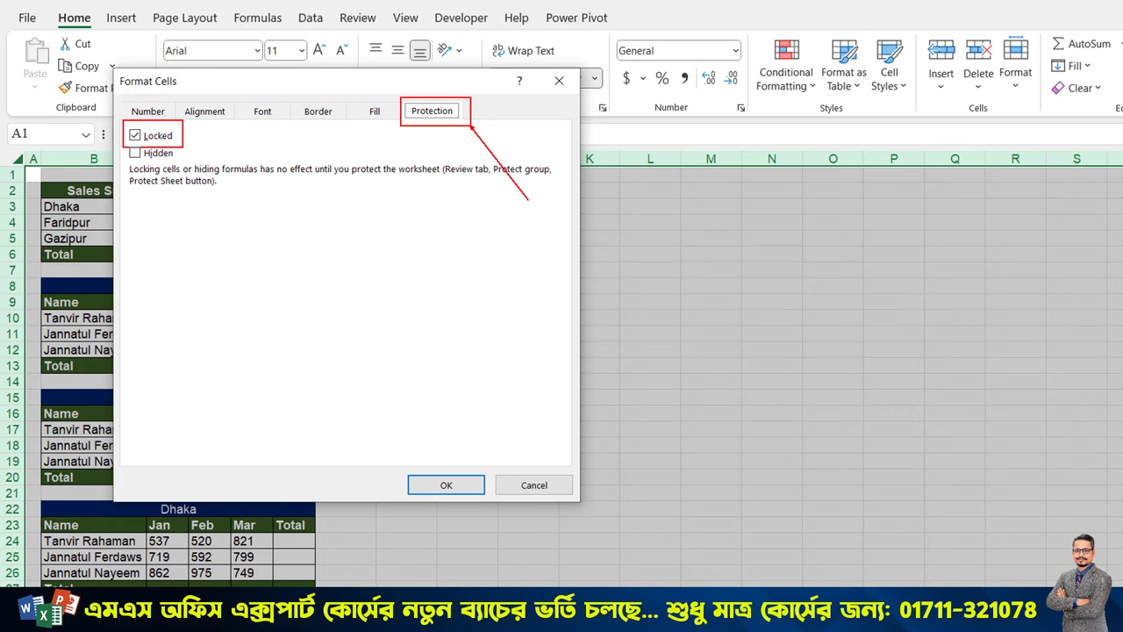
key(Escape)
click(136, 135)
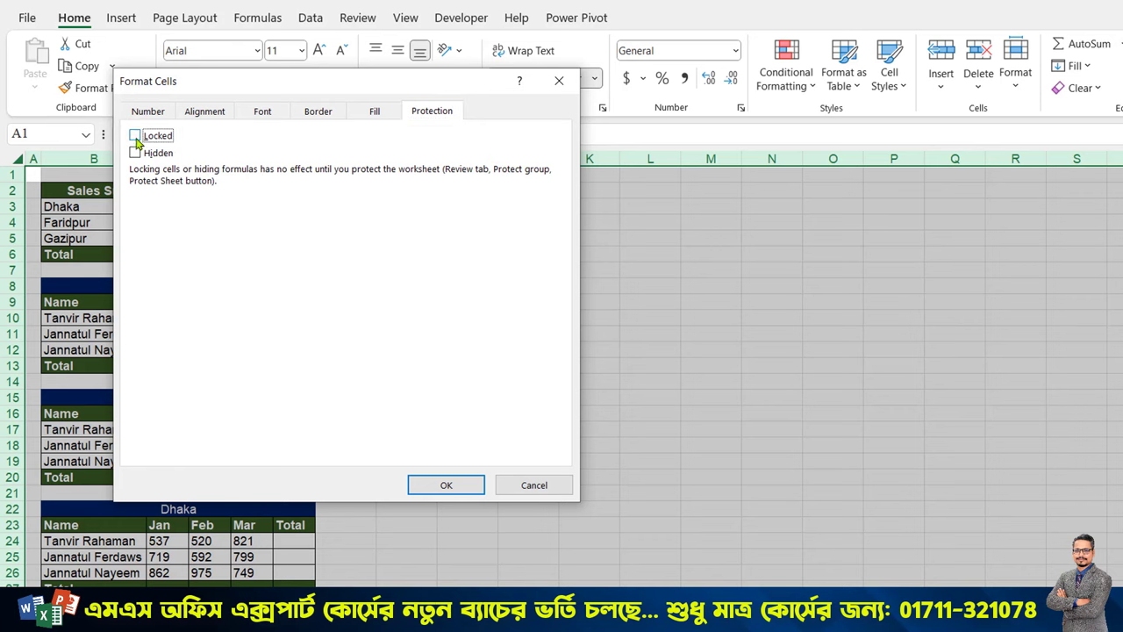
click(446, 485)
click(514, 423)
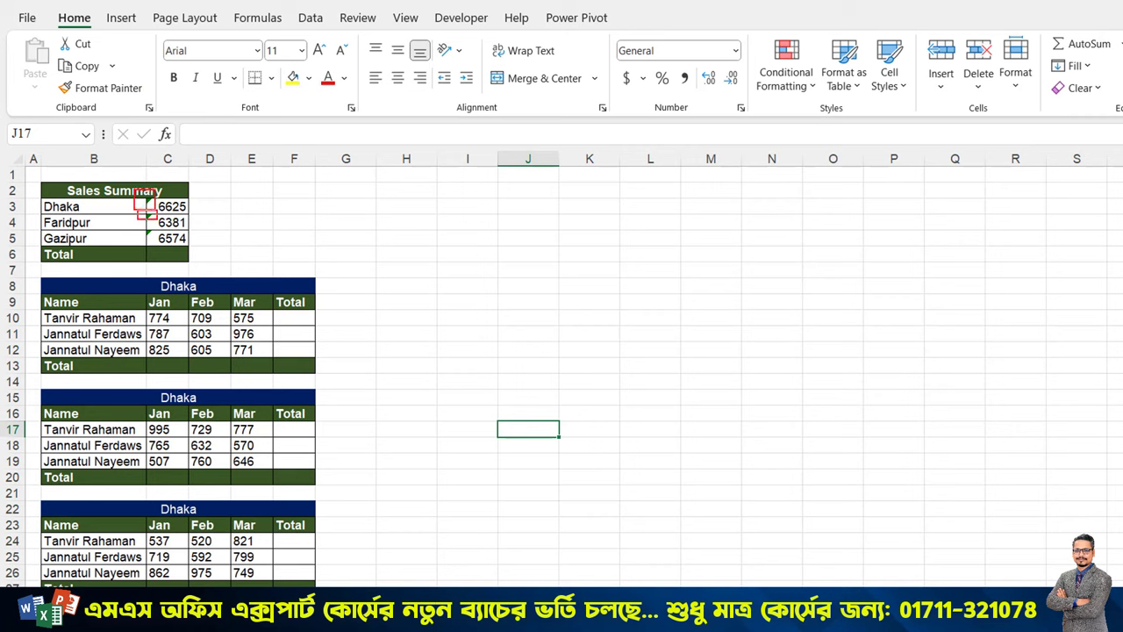
Select the Sales Summary table plus Dhaka ranges B8:F14, B15:F19, B22:F27 and set them Locked
drag(138, 223, 160, 241)
key(Escape)
drag(55, 189, 137, 249)
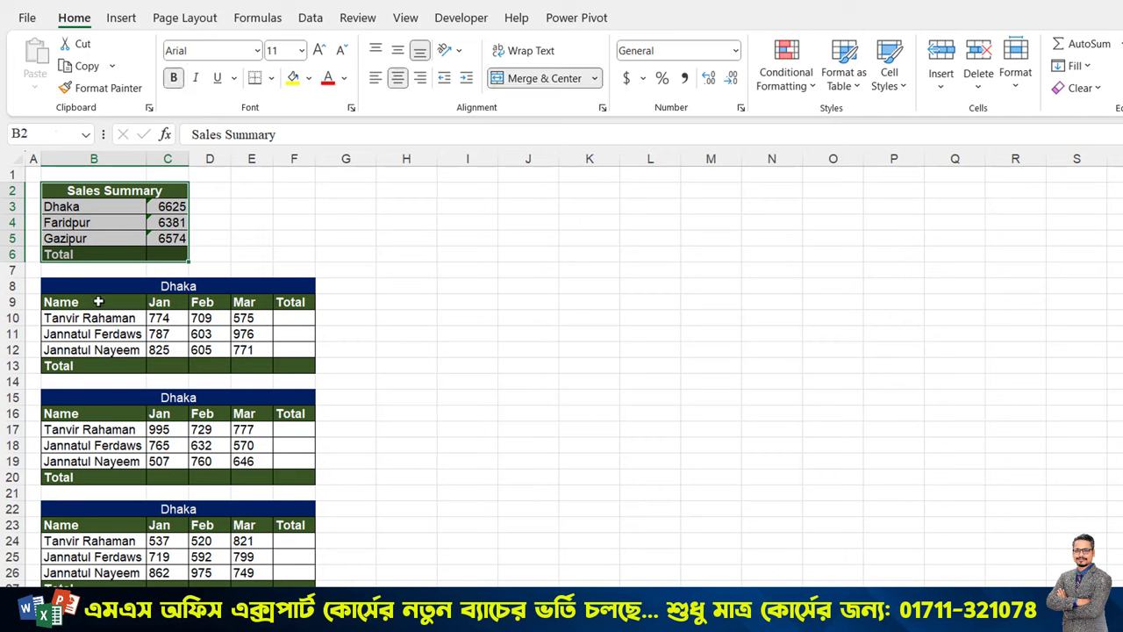
drag(63, 289, 271, 376)
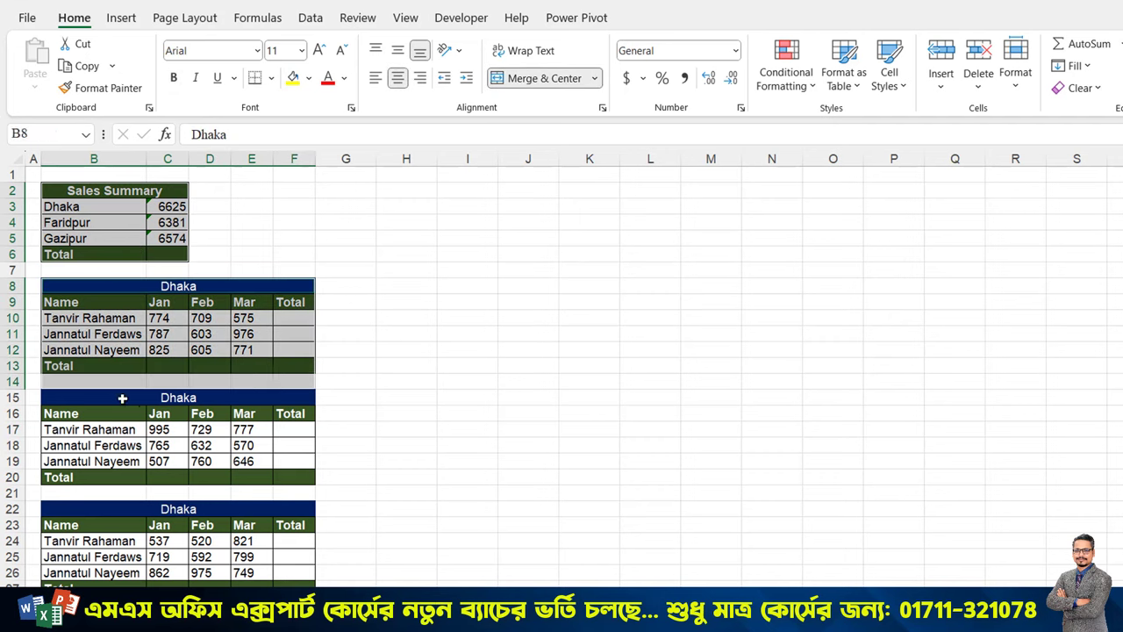
ctrl+drag(59, 400, 291, 470)
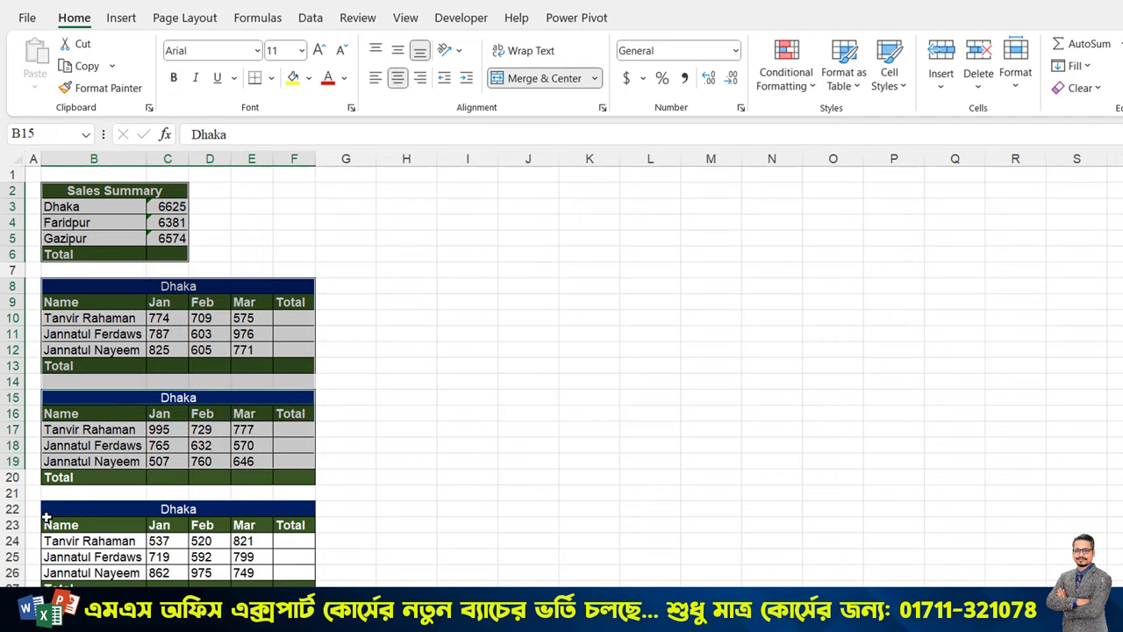
ctrl+drag(49, 511, 258, 583)
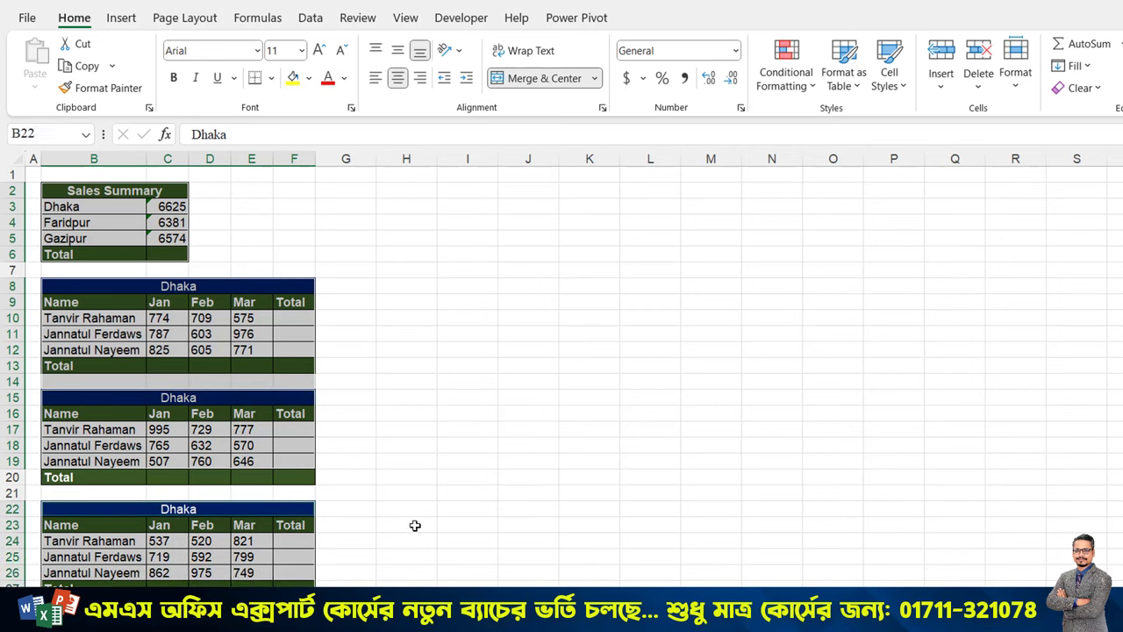
key(ctrl+1)
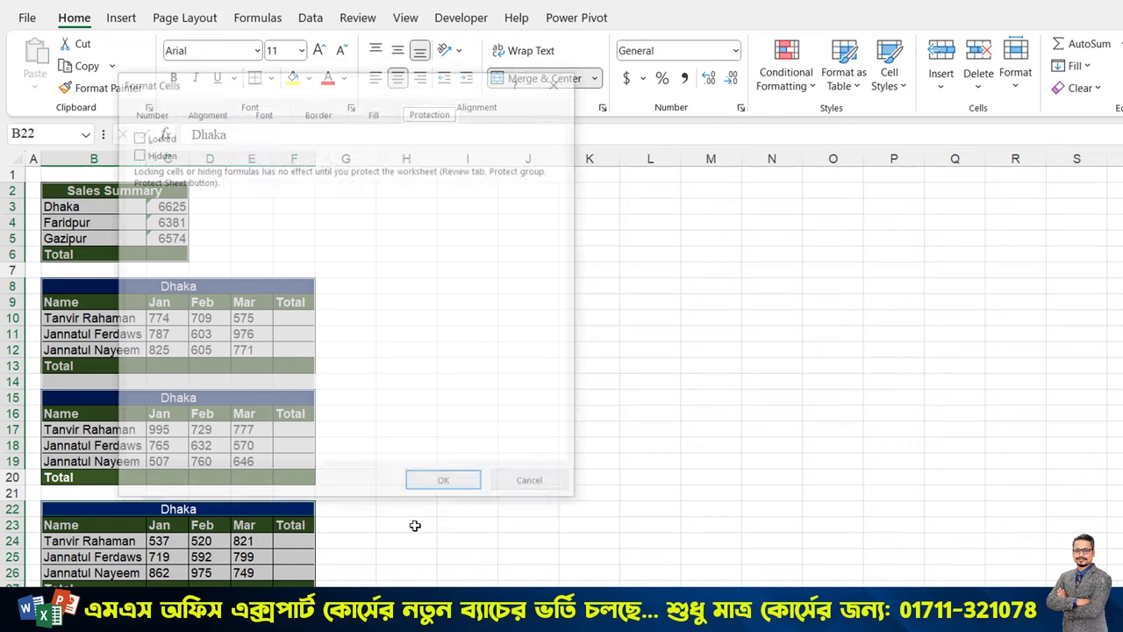
click(136, 139)
click(445, 484)
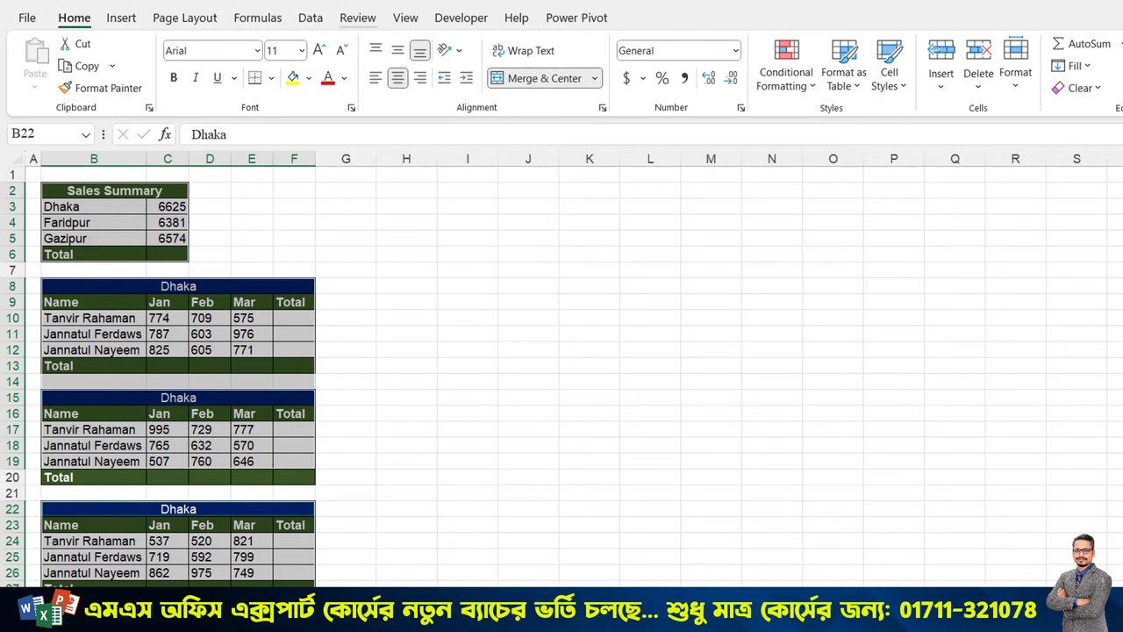
Protect the sheet with a password from the Review tab, confirming the password
click(368, 20)
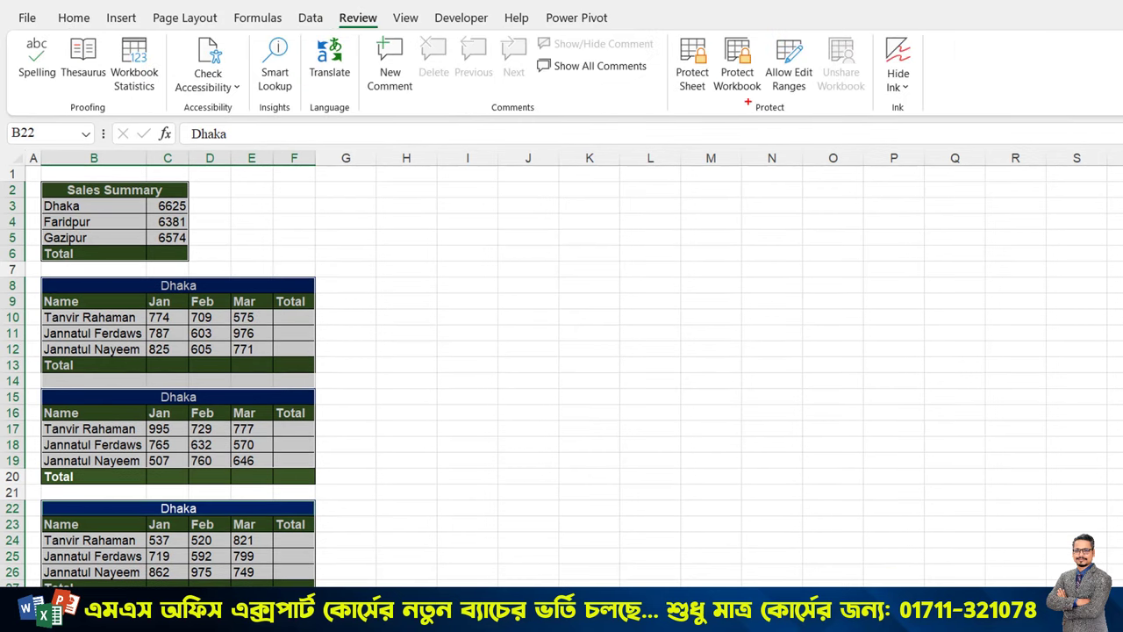
click(692, 79)
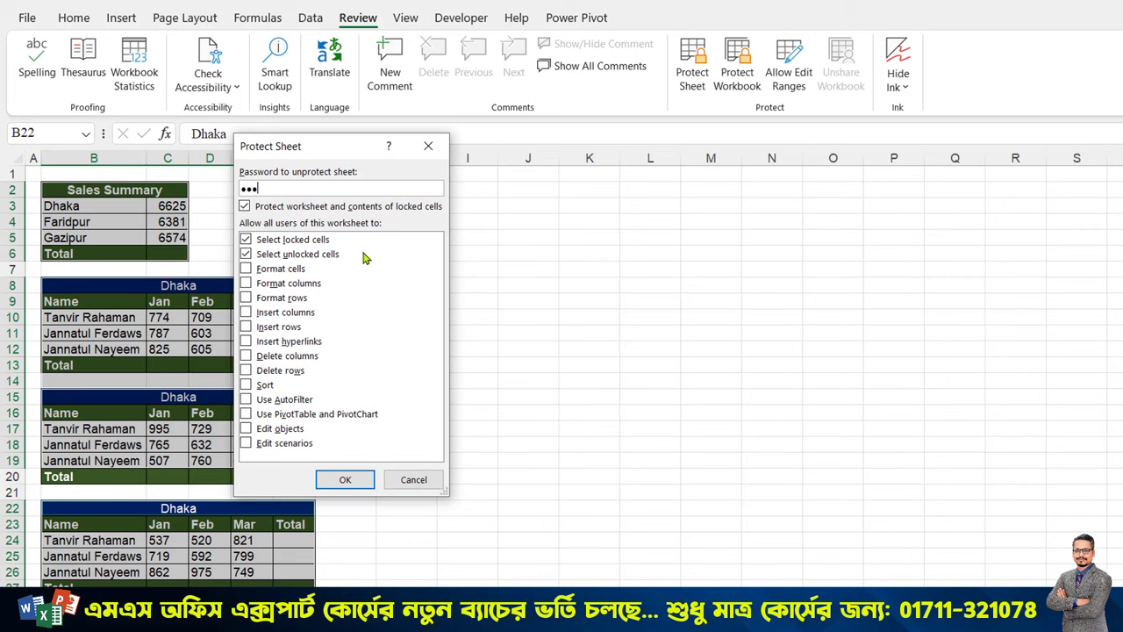
click(345, 479)
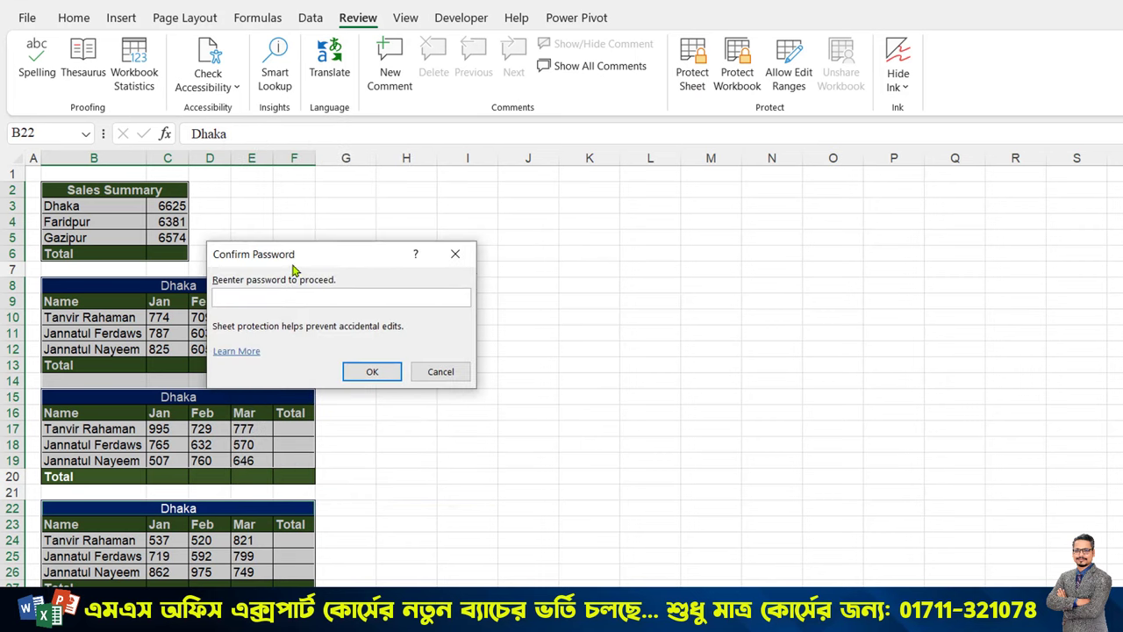
drag(293, 264, 309, 193)
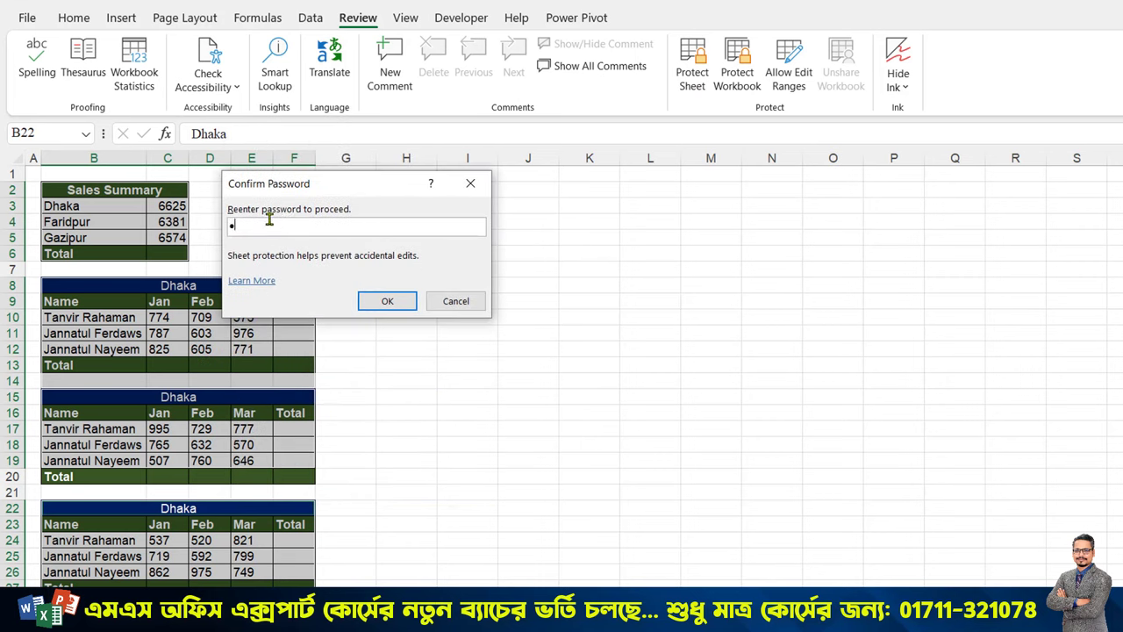
click(384, 303)
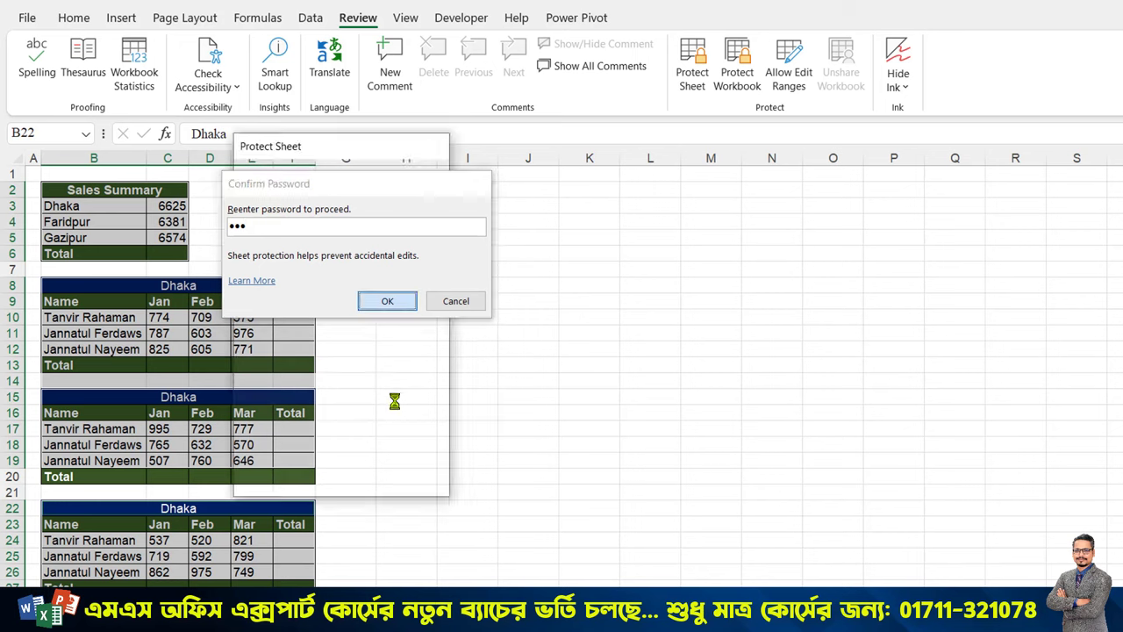
Try editing locked cells D10 and B10 and dismiss the protected-sheet warnings
click(242, 331)
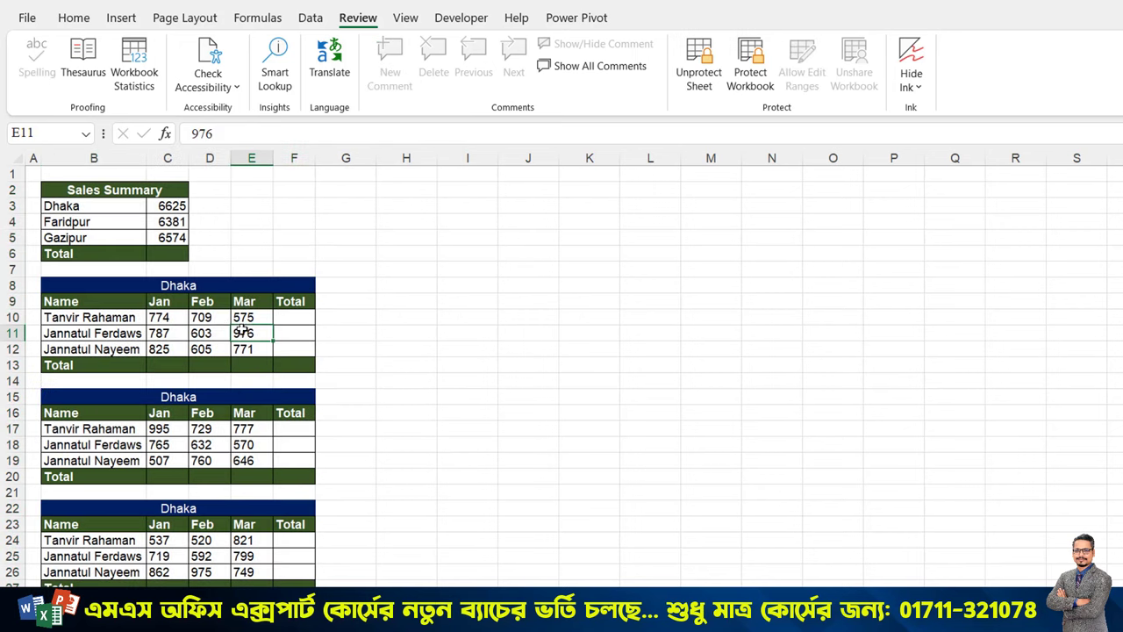
double_click(215, 321)
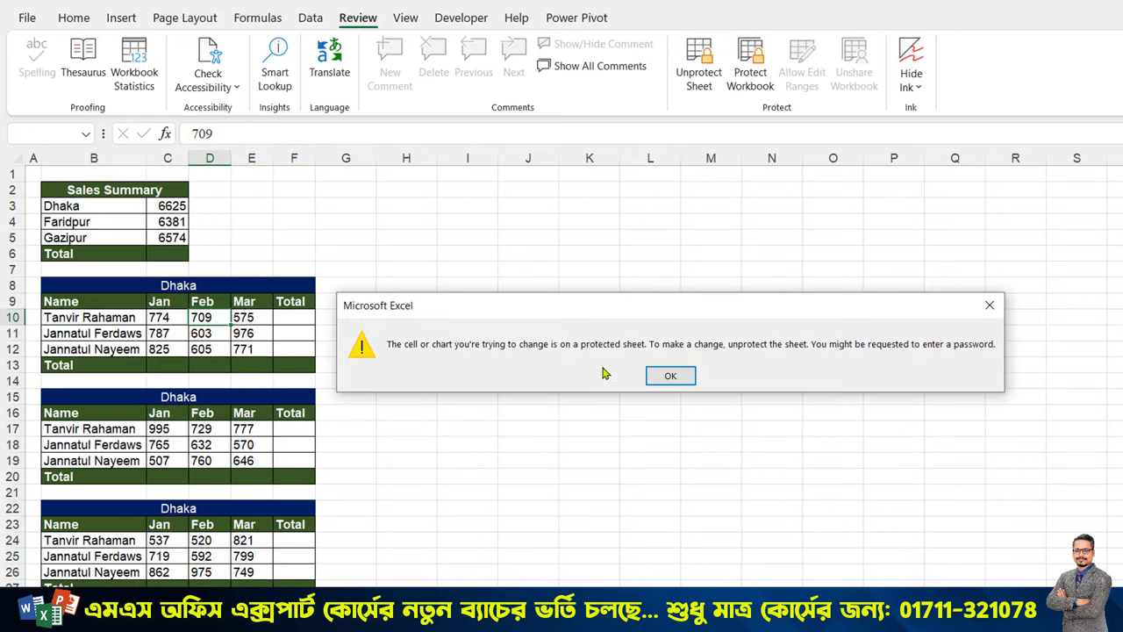
key(Return)
double_click(89, 318)
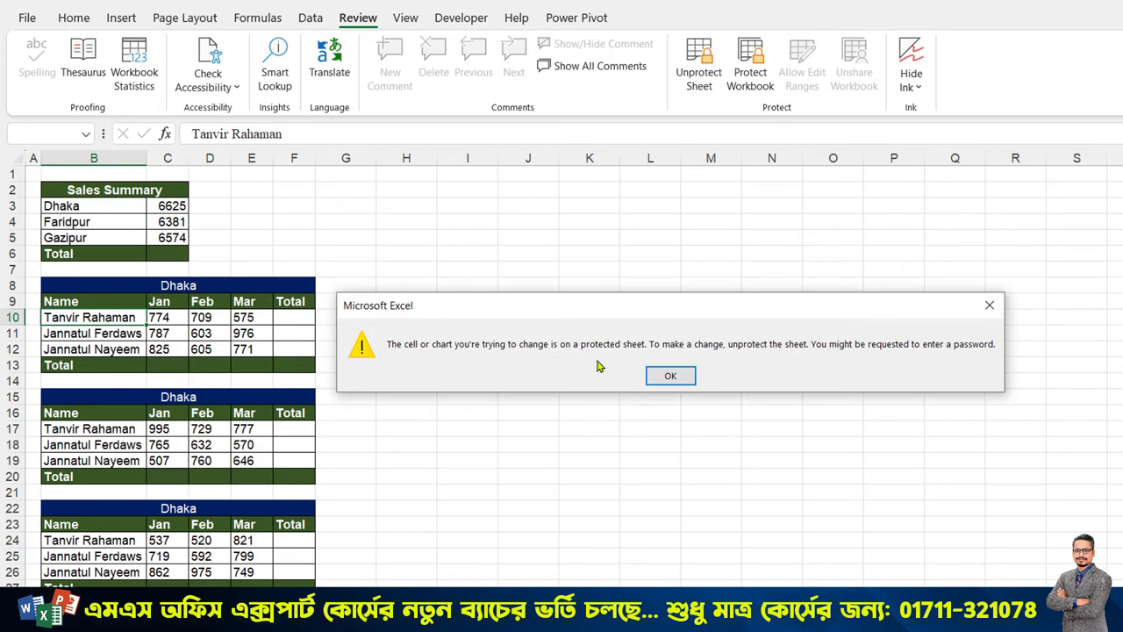
click(670, 375)
Enter 123 in G3 and 458 in G4, then confirm B10 still rejects edits
click(366, 211)
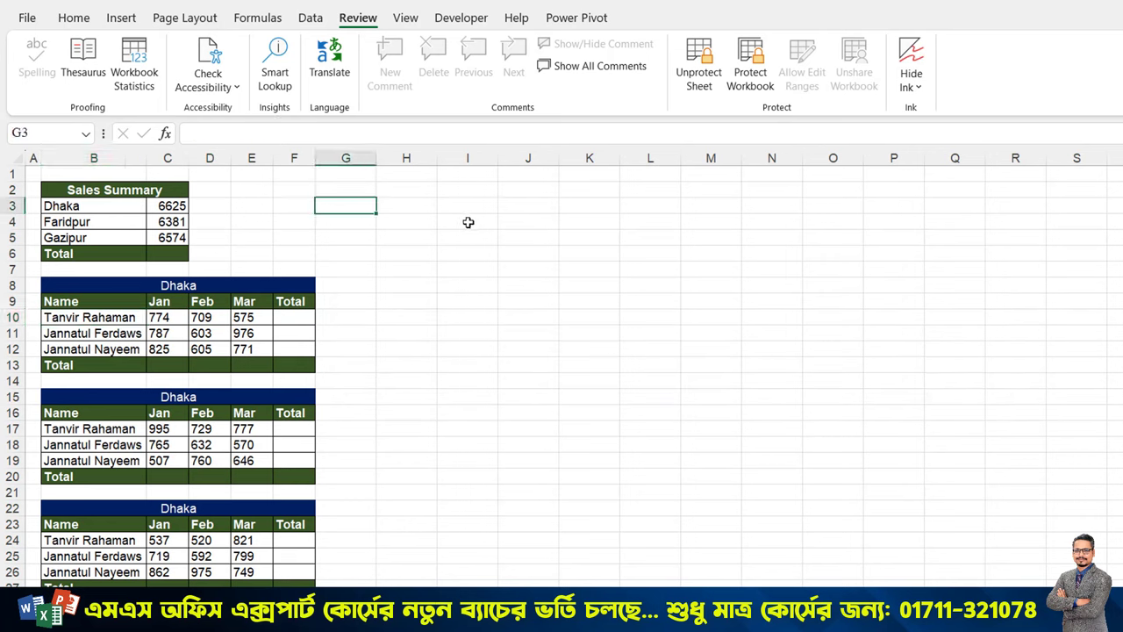
text(123)
key(Return)
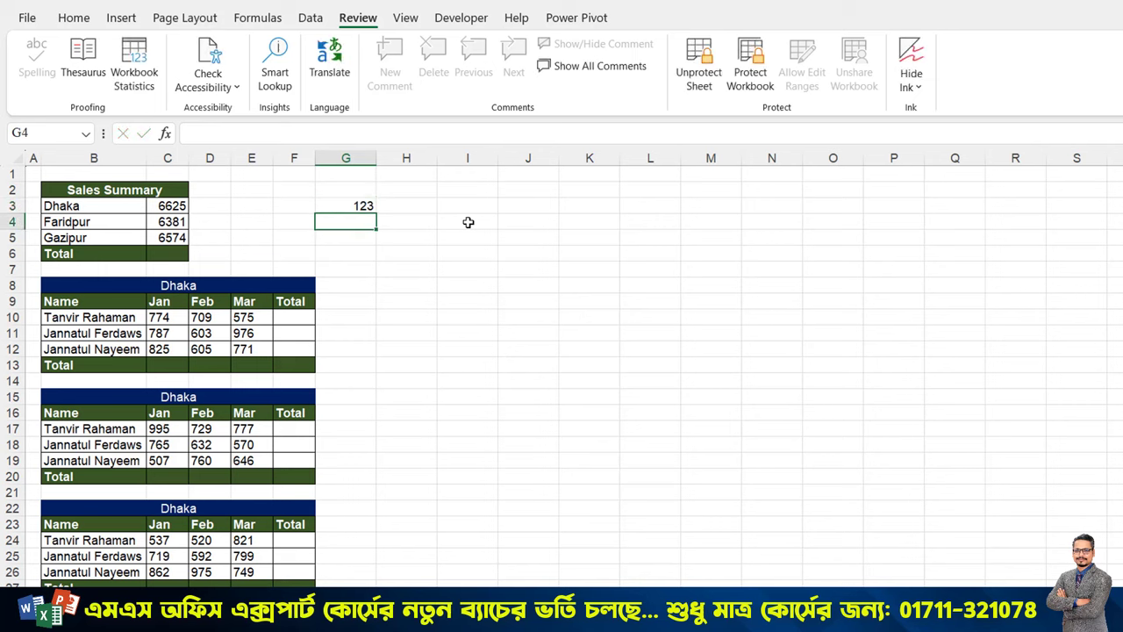
text(458)
key(Tab)
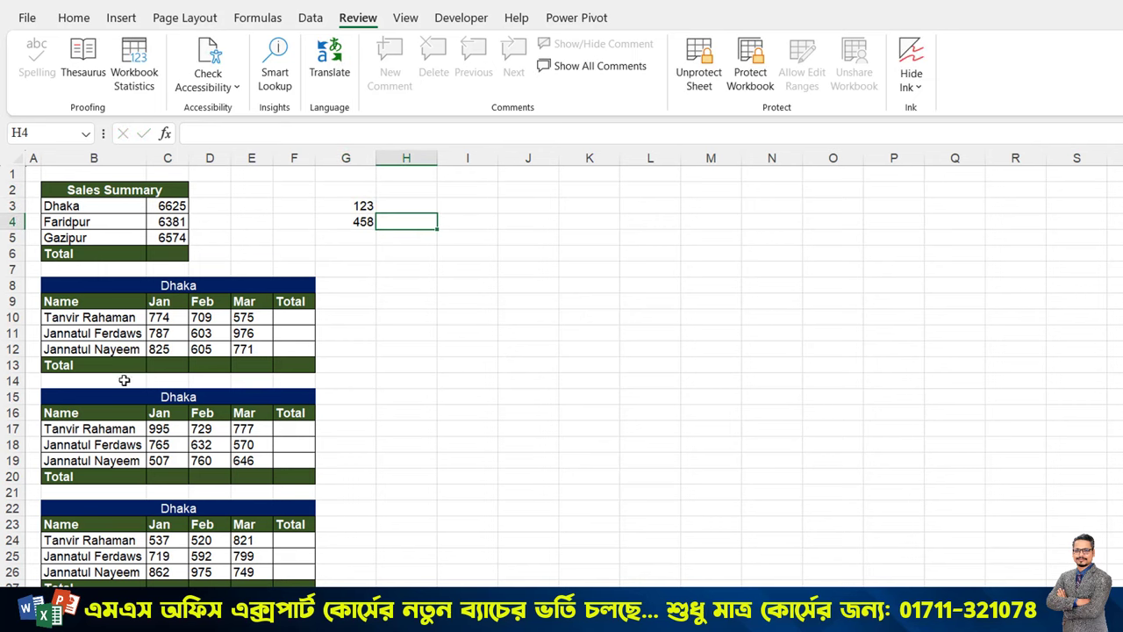
double_click(121, 319)
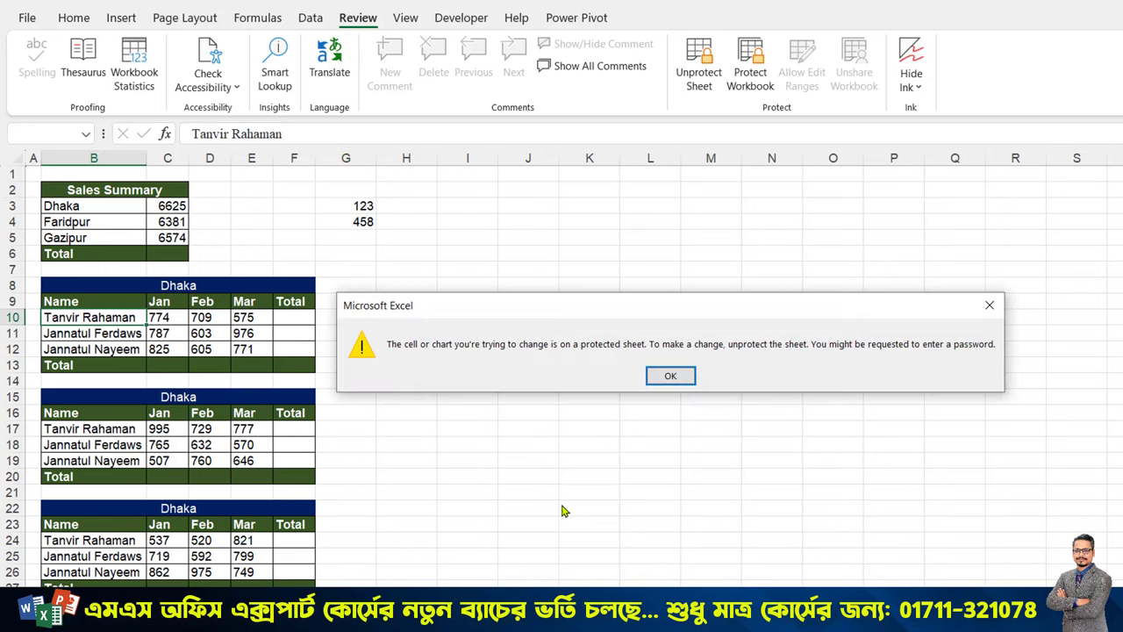
click(988, 306)
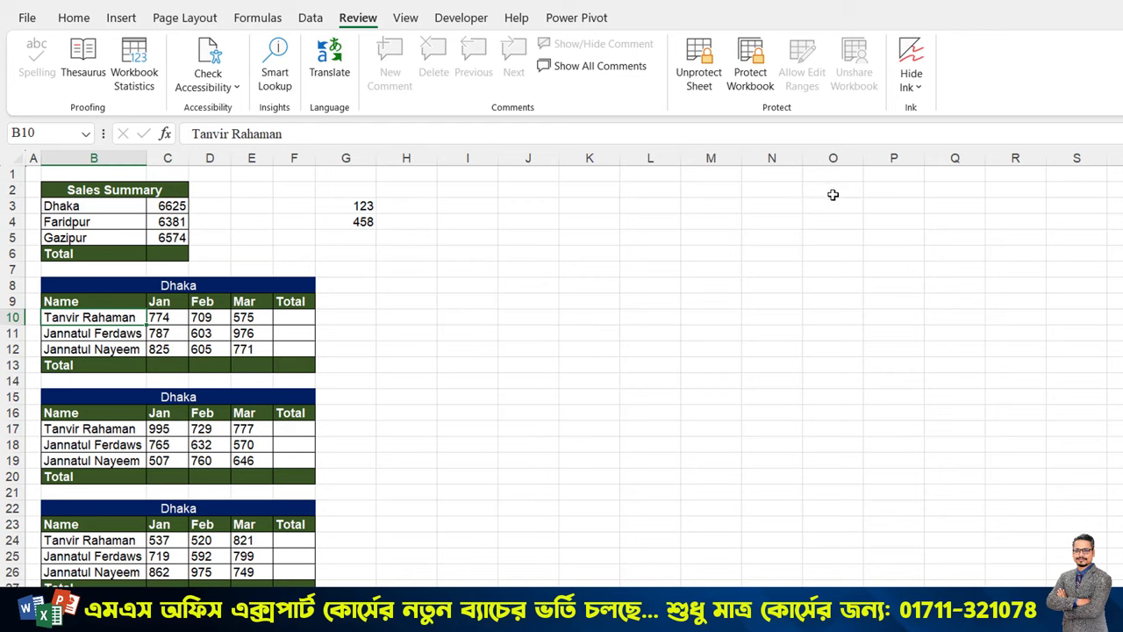
Unprotect the sheet from the Review tab by entering its password
drag(752, 97, 800, 115)
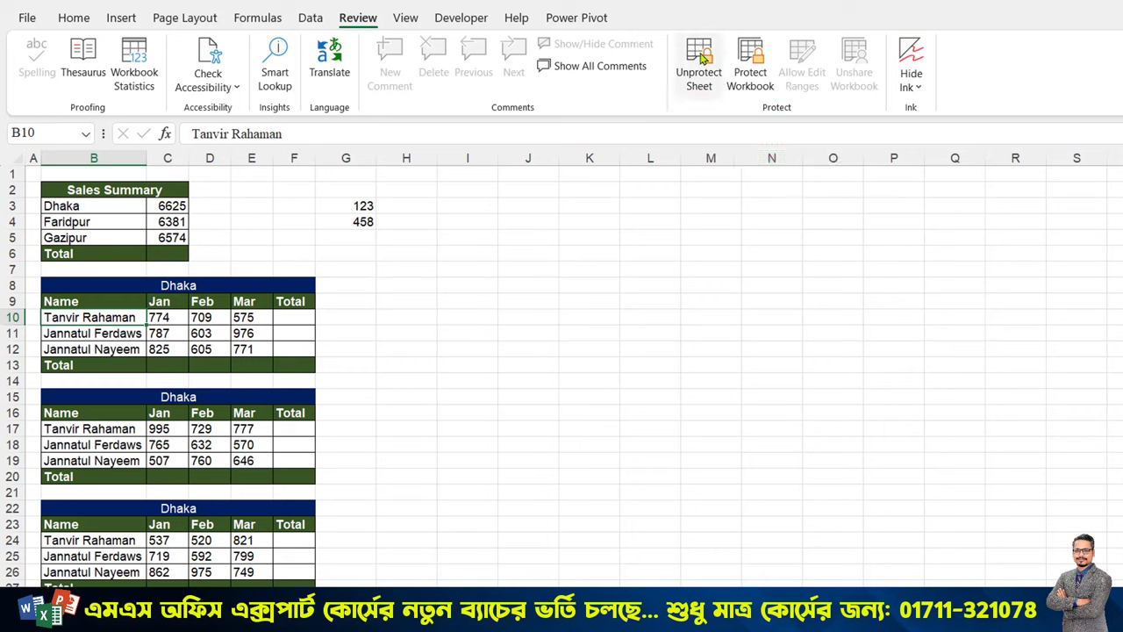
click(699, 66)
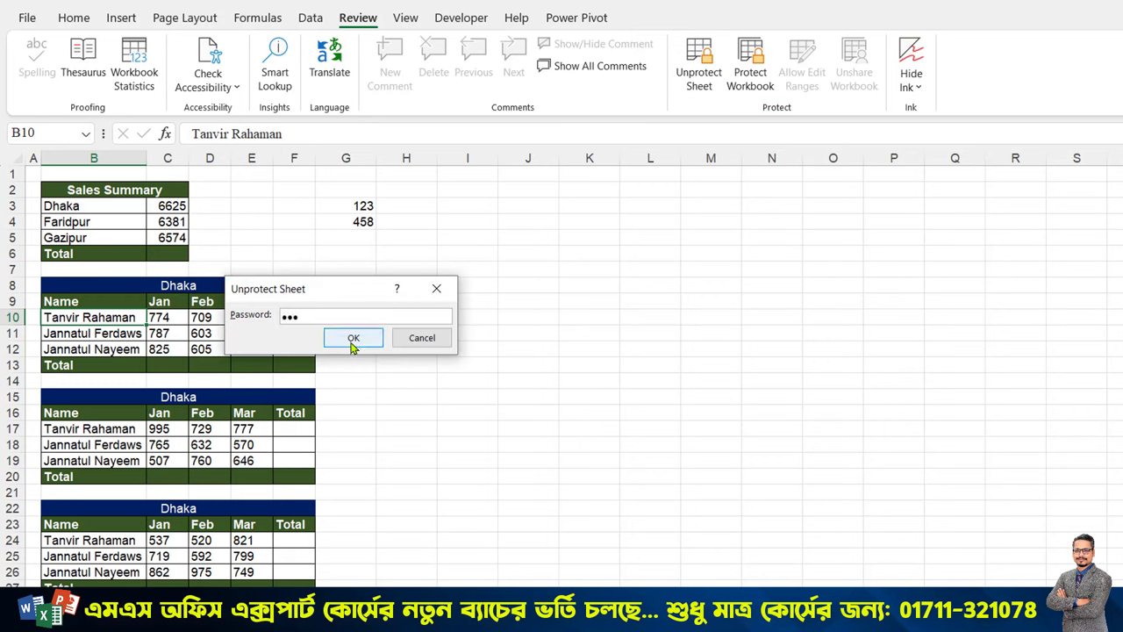
click(353, 341)
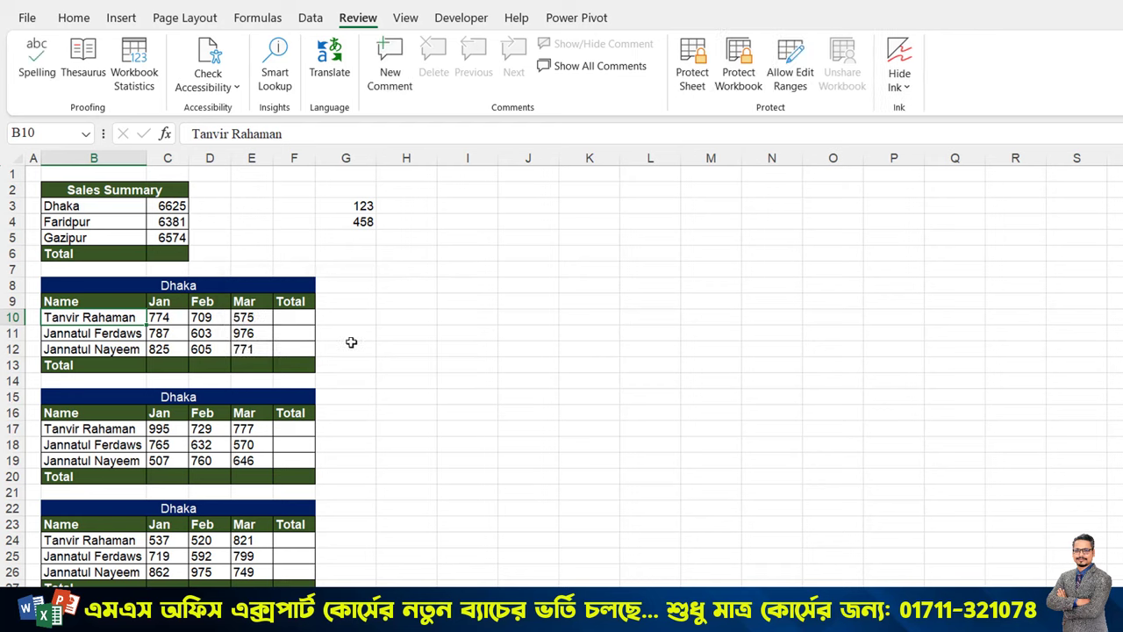
click(579, 347)
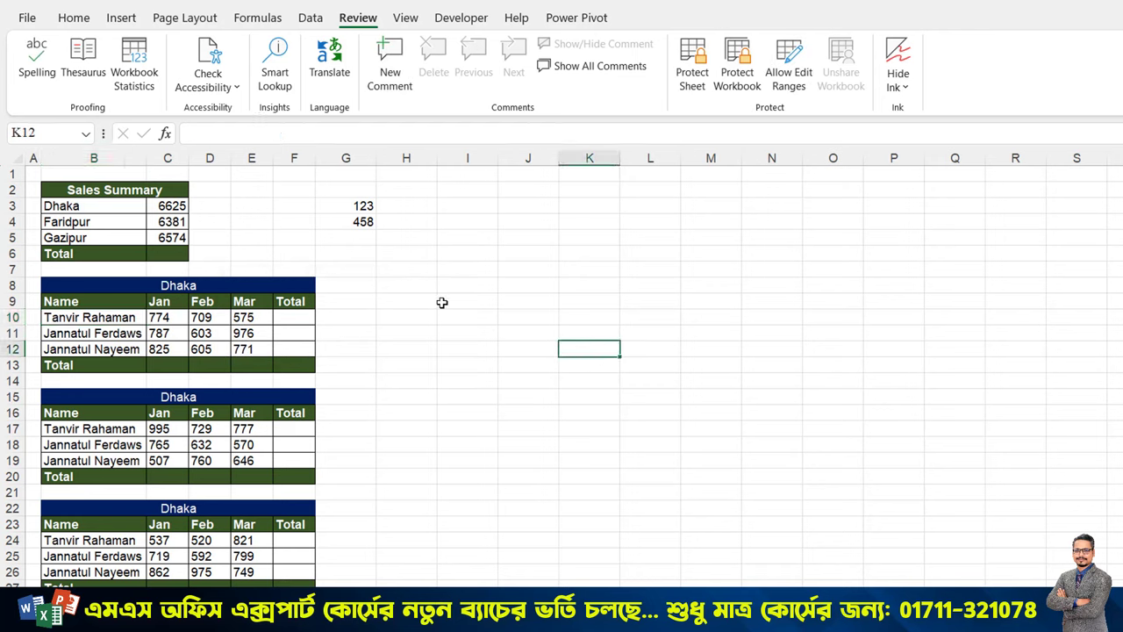
Delete the test values from G3:G5 and select the table block B2:F26
drag(371, 204, 364, 237)
key(Delete)
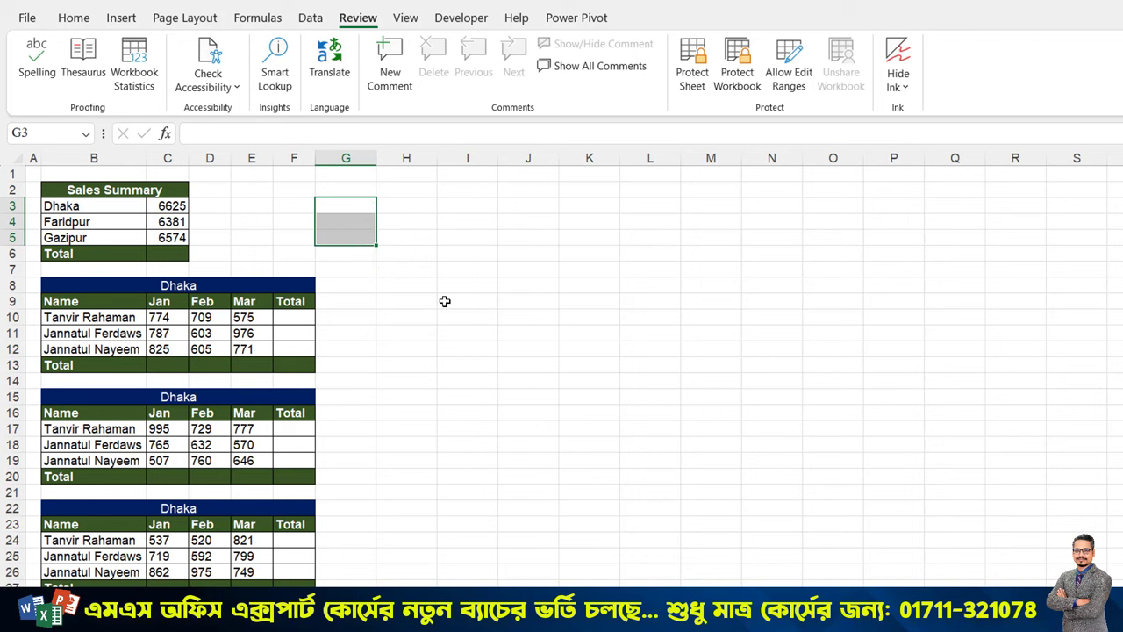
drag(51, 189, 289, 583)
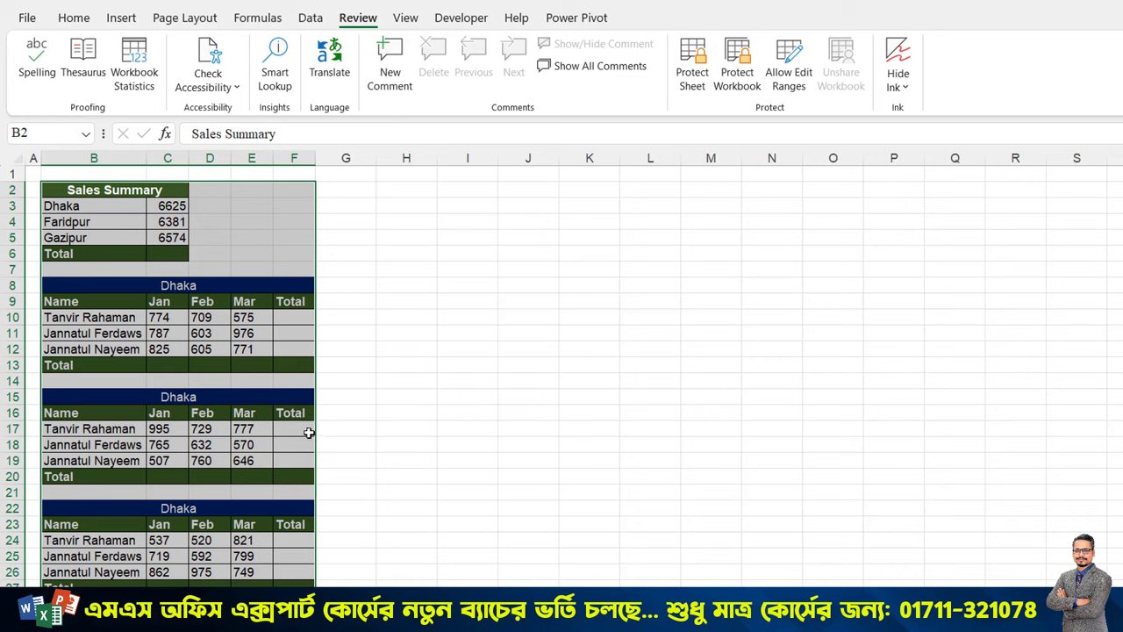
Select empty cells such as I11:K16, then table ranges B9:F13 and B16:D19
drag(421, 336, 517, 345)
drag(527, 301, 784, 394)
mouse_move(589, 253)
mouse_down()
mouse_move(629, 294)
mouse_move(542, 272)
mouse_up()
drag(456, 332, 613, 413)
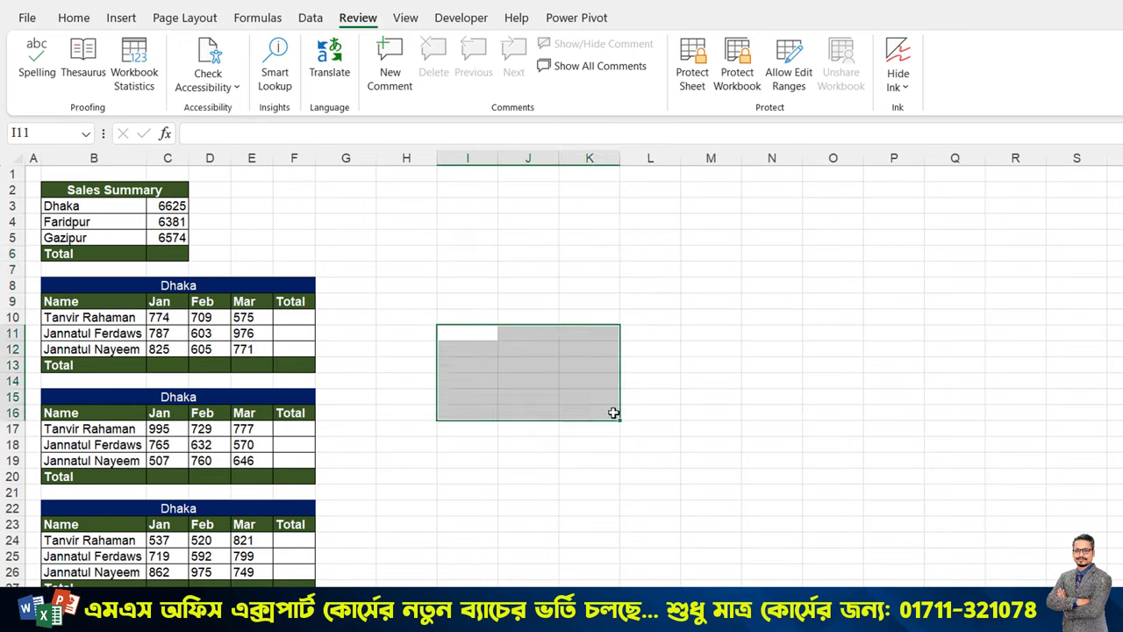
drag(56, 304, 279, 364)
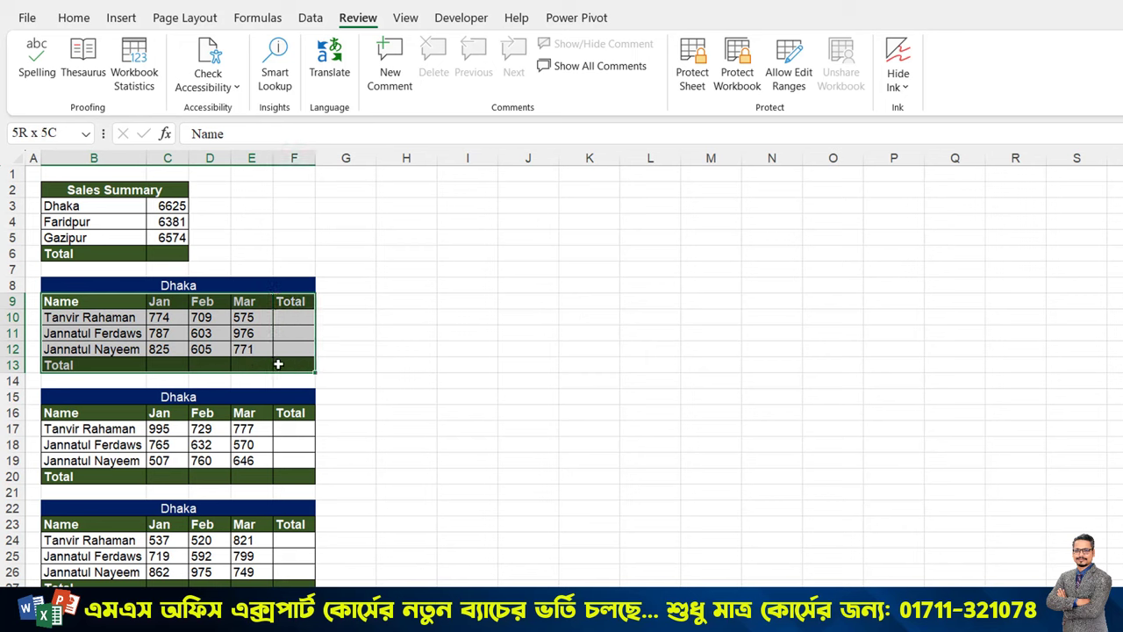
drag(61, 412, 211, 460)
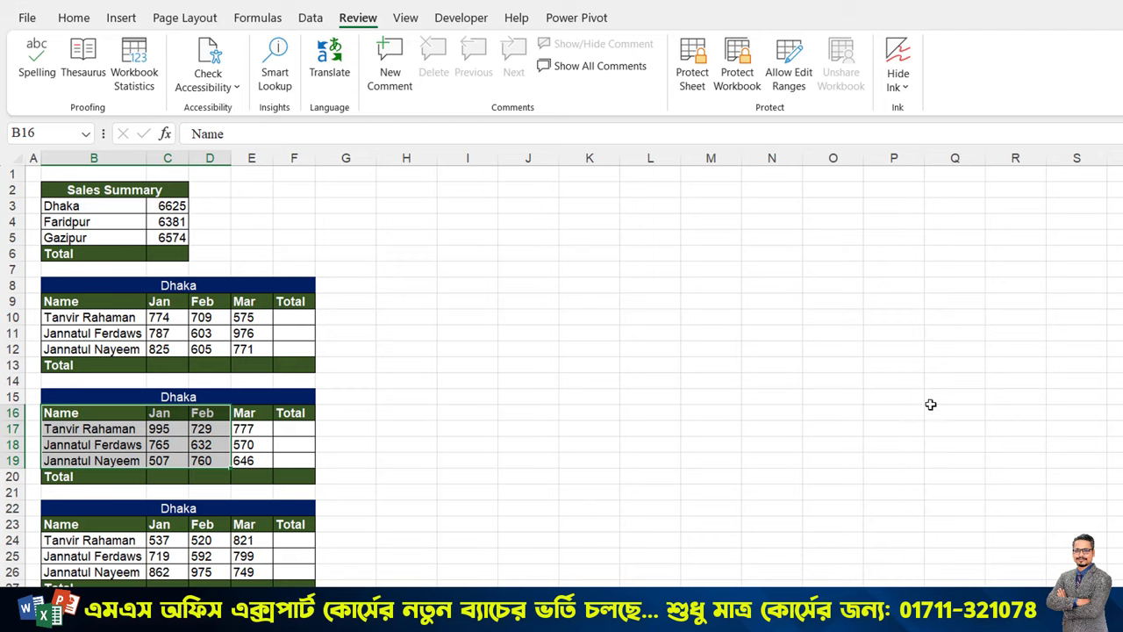
Select the whole sheet and set every cell to Locked in Format Cells Protection
click(15, 158)
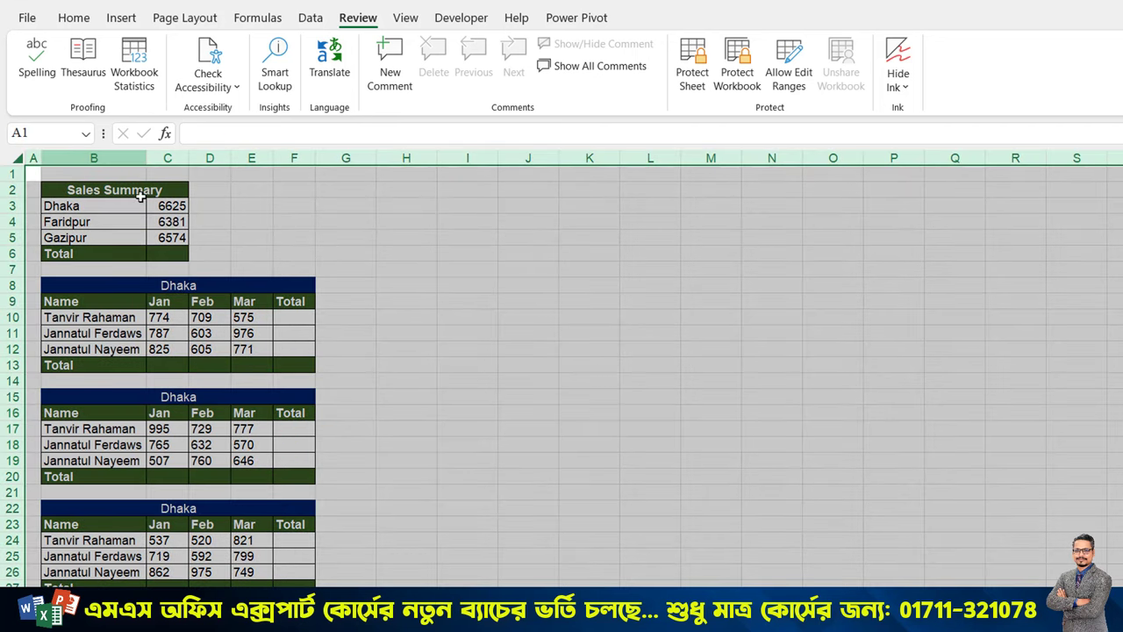
key(ctrl+1)
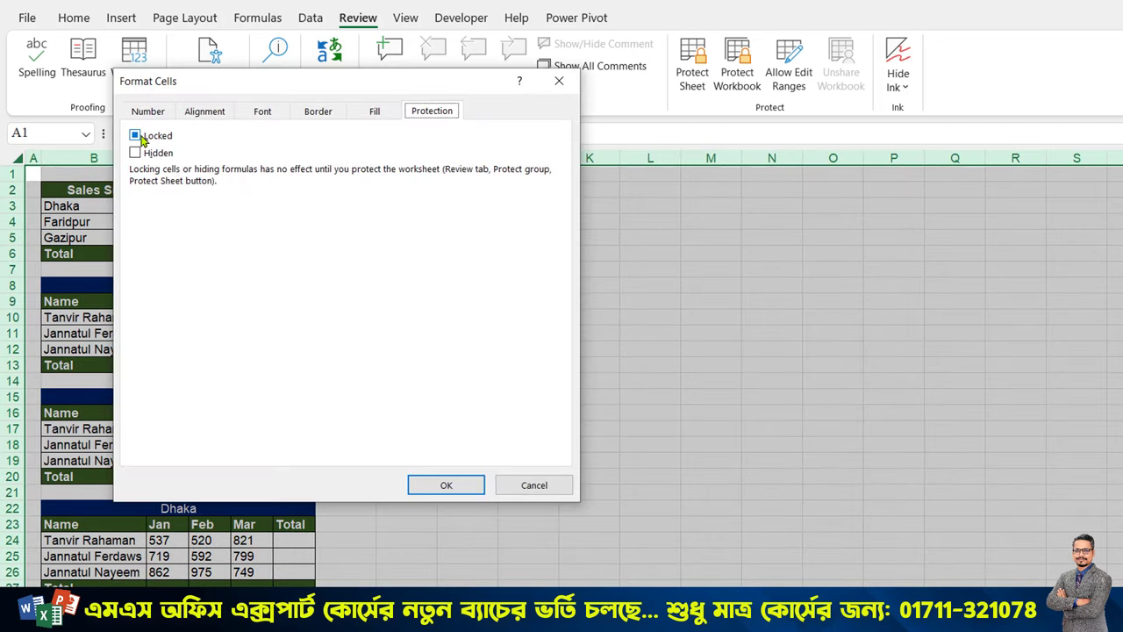
click(137, 137)
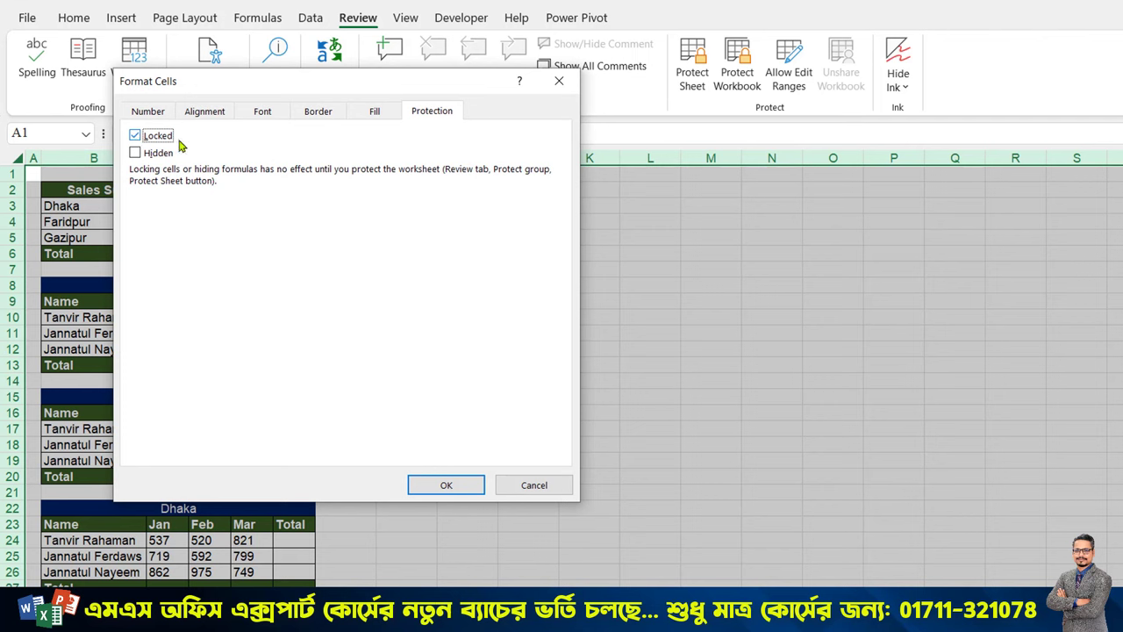
click(448, 488)
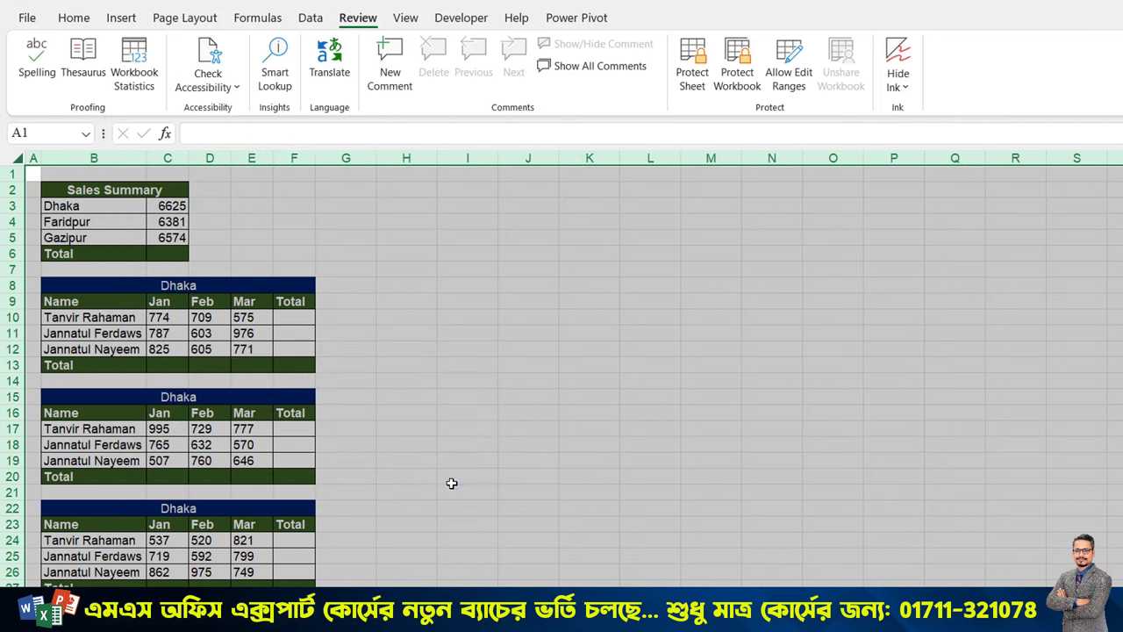
click(509, 428)
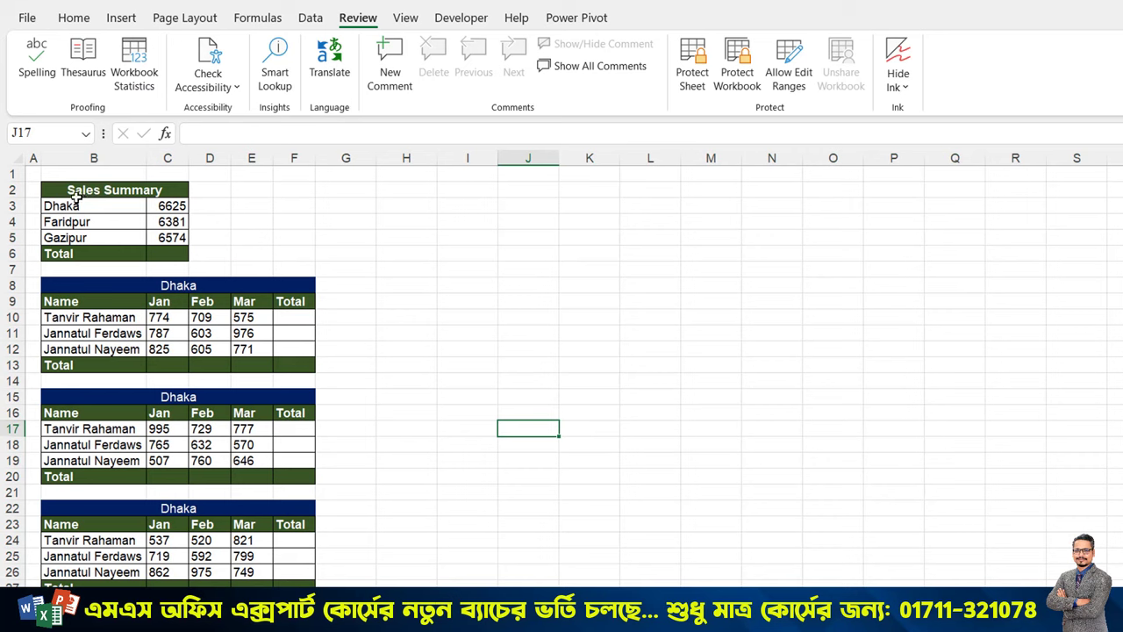
Unlock the table ranges B2:C6, B8:F13, B14:F20 and B22:F26 in Format Cells Protection
drag(77, 193, 139, 250)
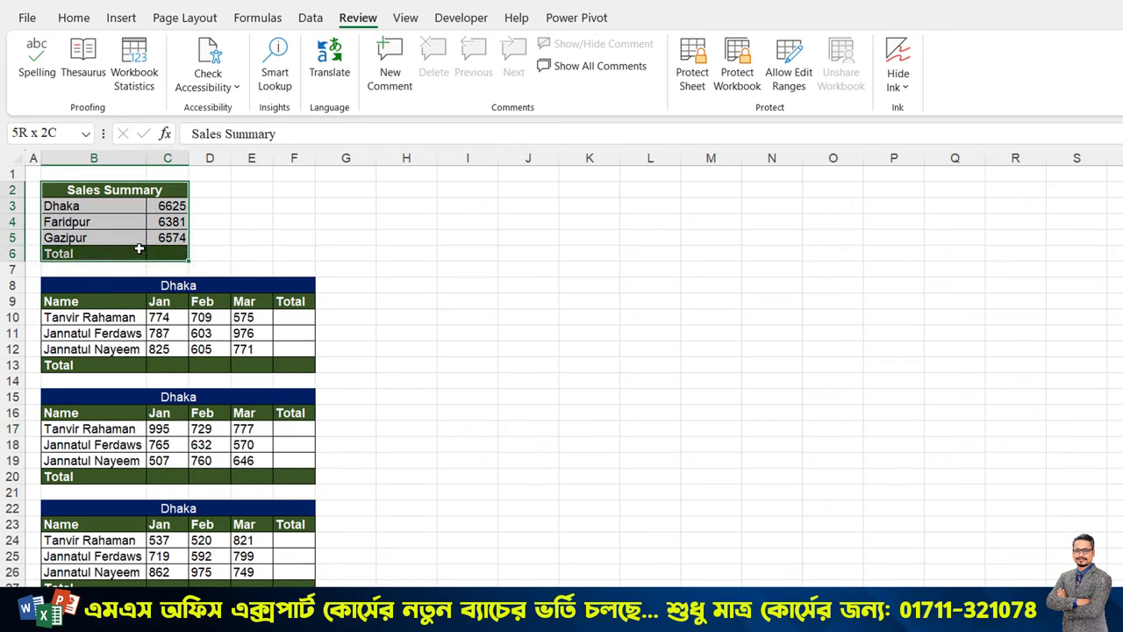
ctrl+drag(75, 285, 294, 364)
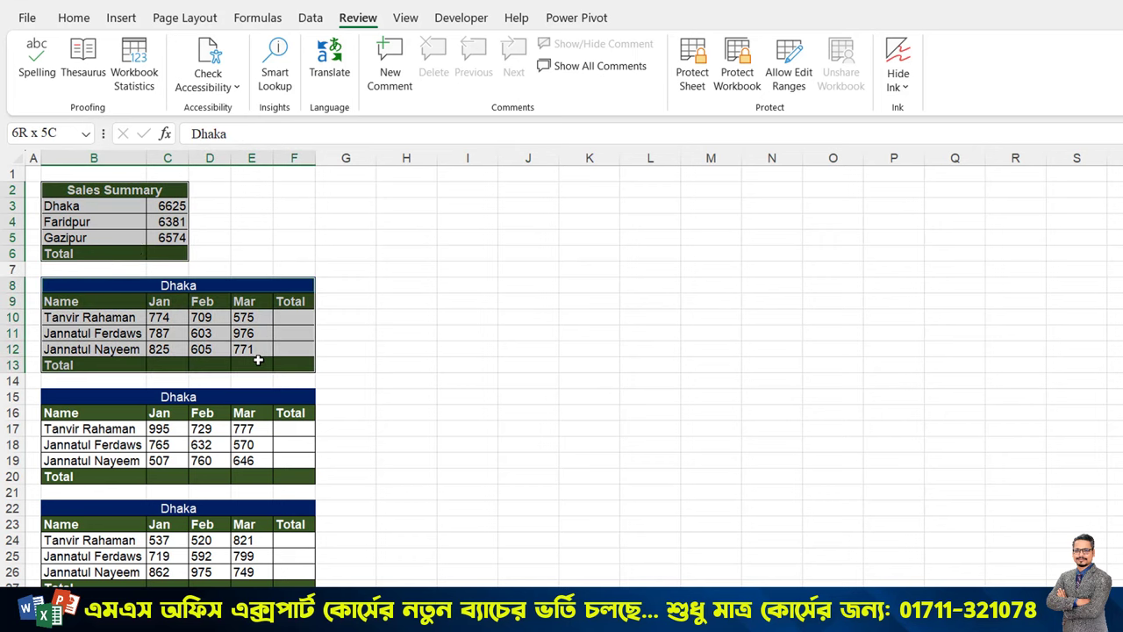
ctrl+drag(56, 382, 290, 476)
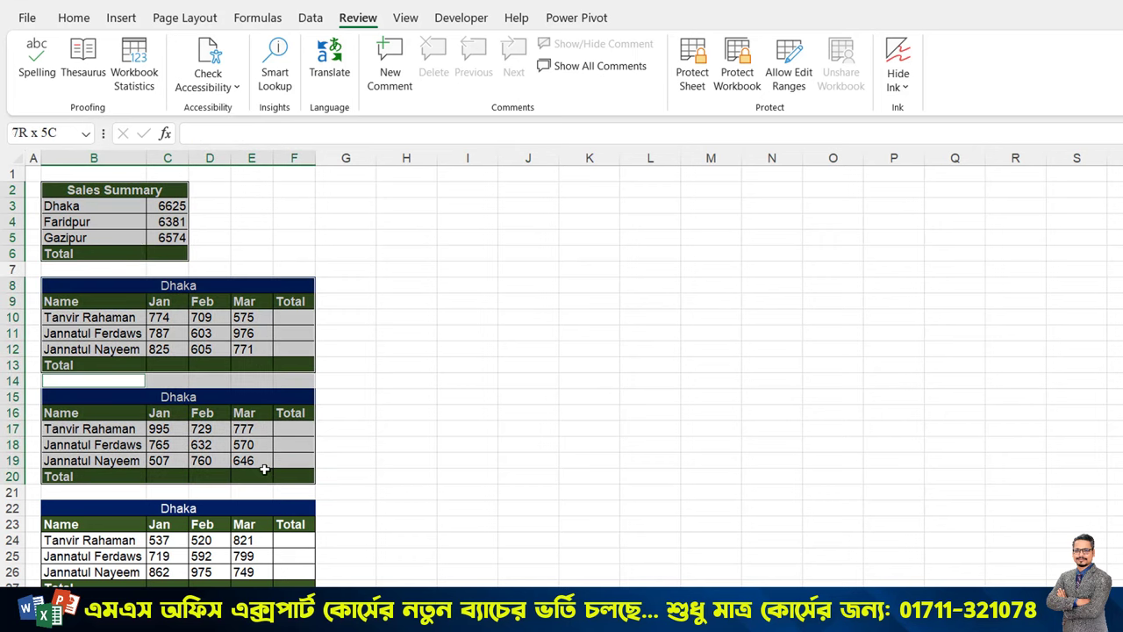
ctrl+drag(123, 507, 267, 576)
drag(261, 583, 261, 584)
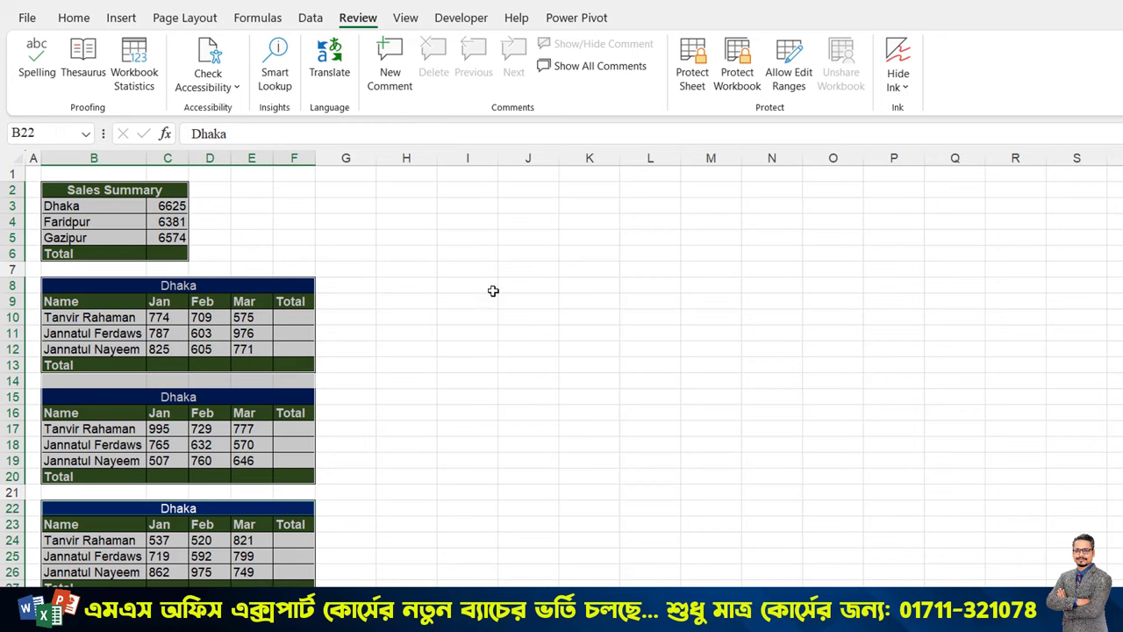
key(ctrl+1)
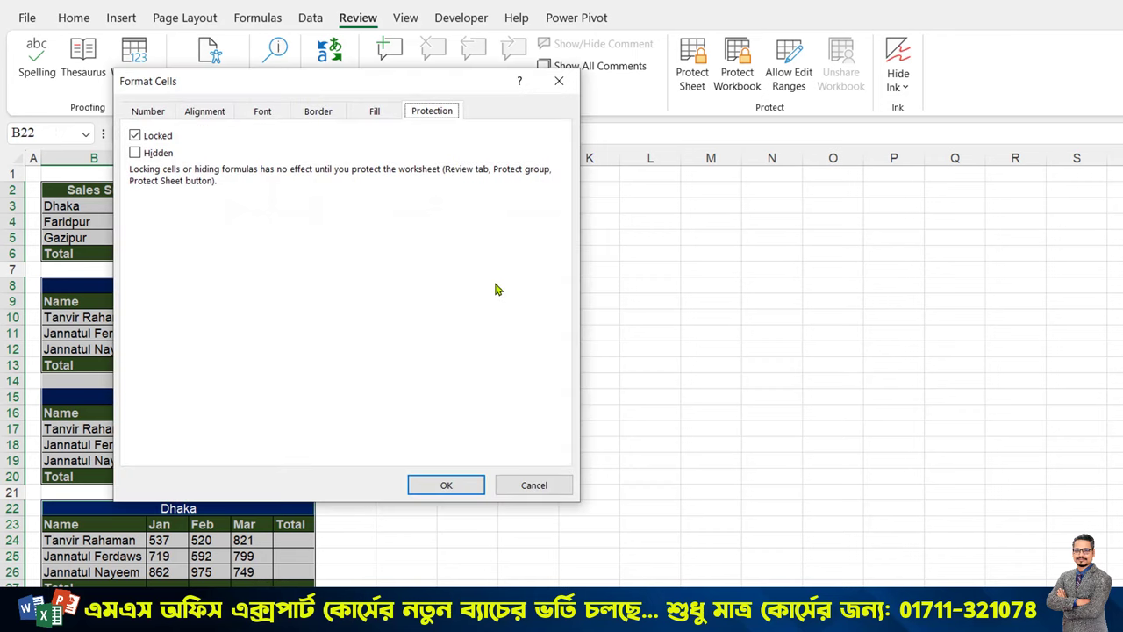
click(135, 136)
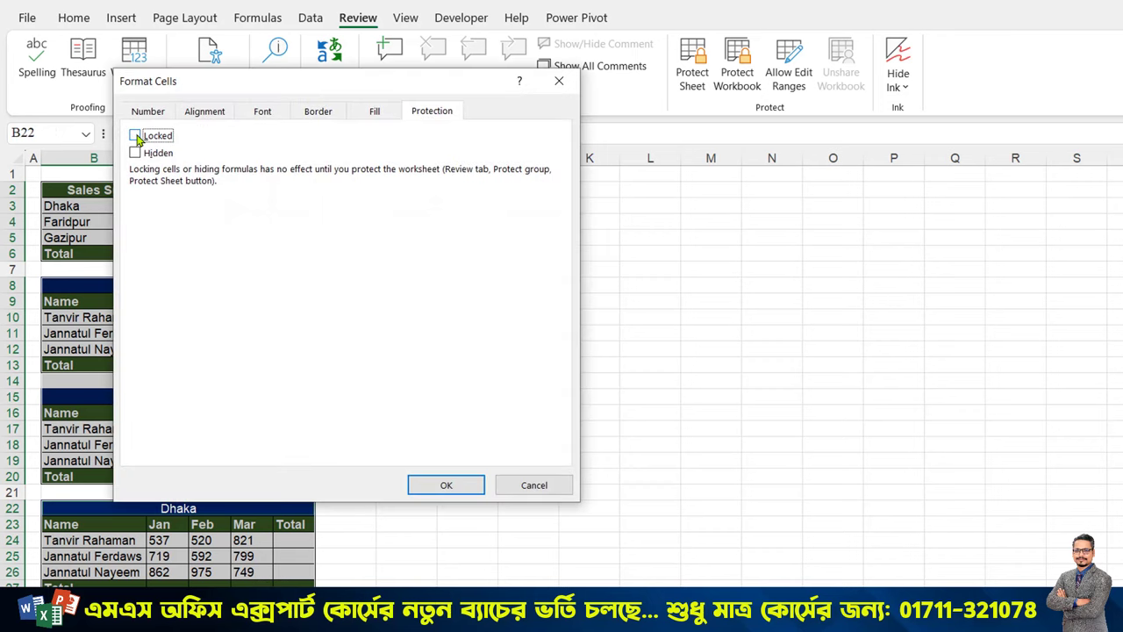
click(446, 485)
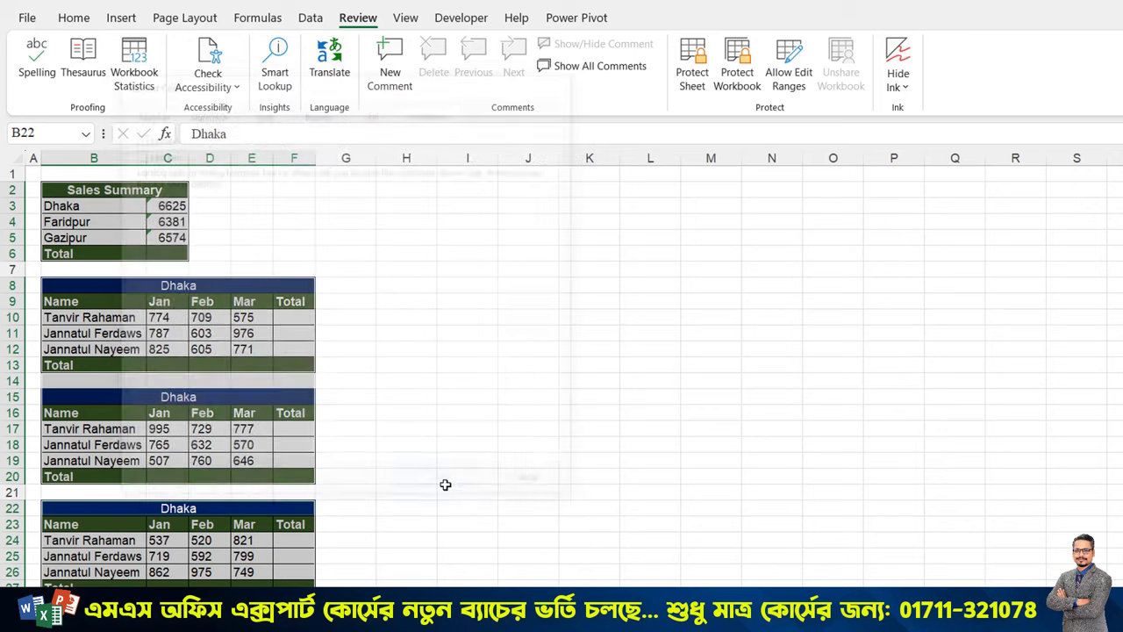
click(601, 377)
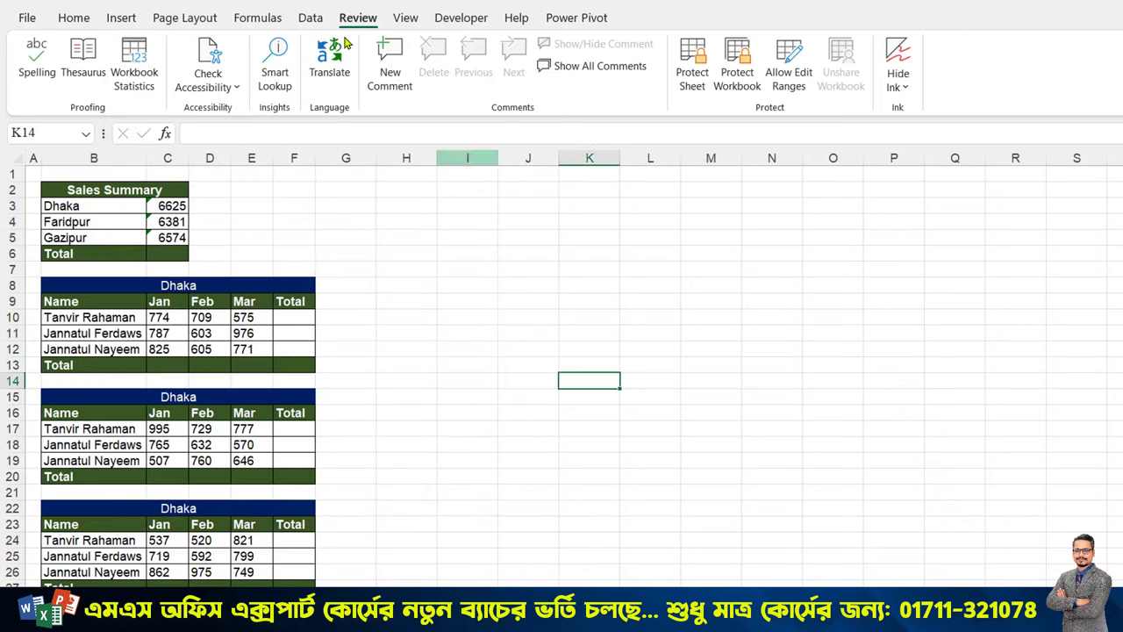
Protect the sheet with a confirmed password, then select the first Dhaka table's B10:E12
click(692, 71)
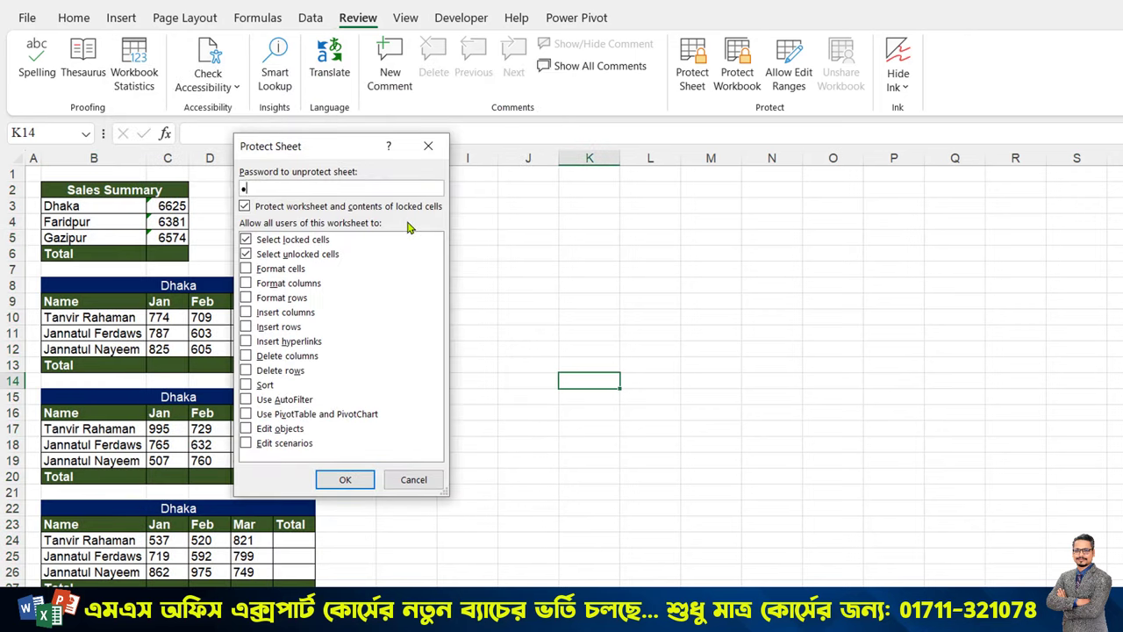
click(344, 479)
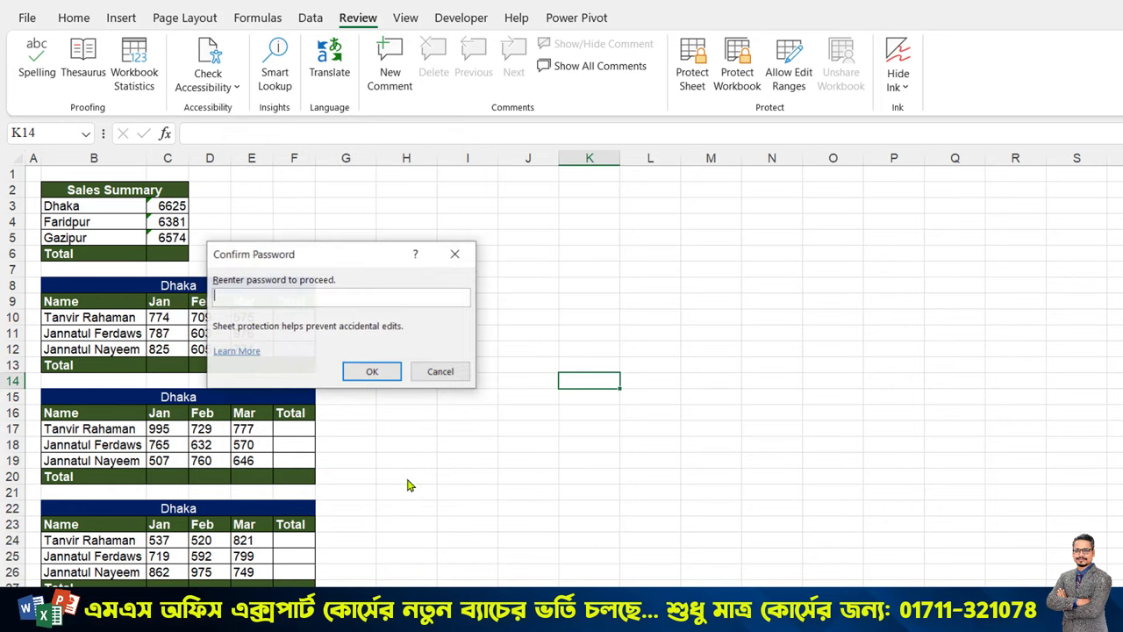
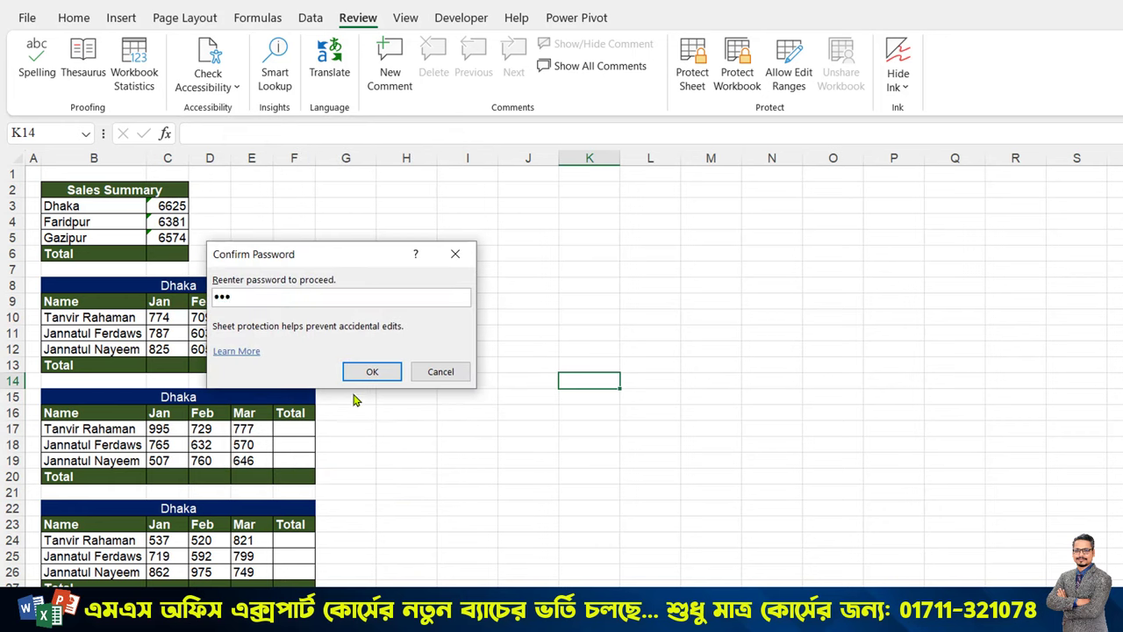
click(366, 373)
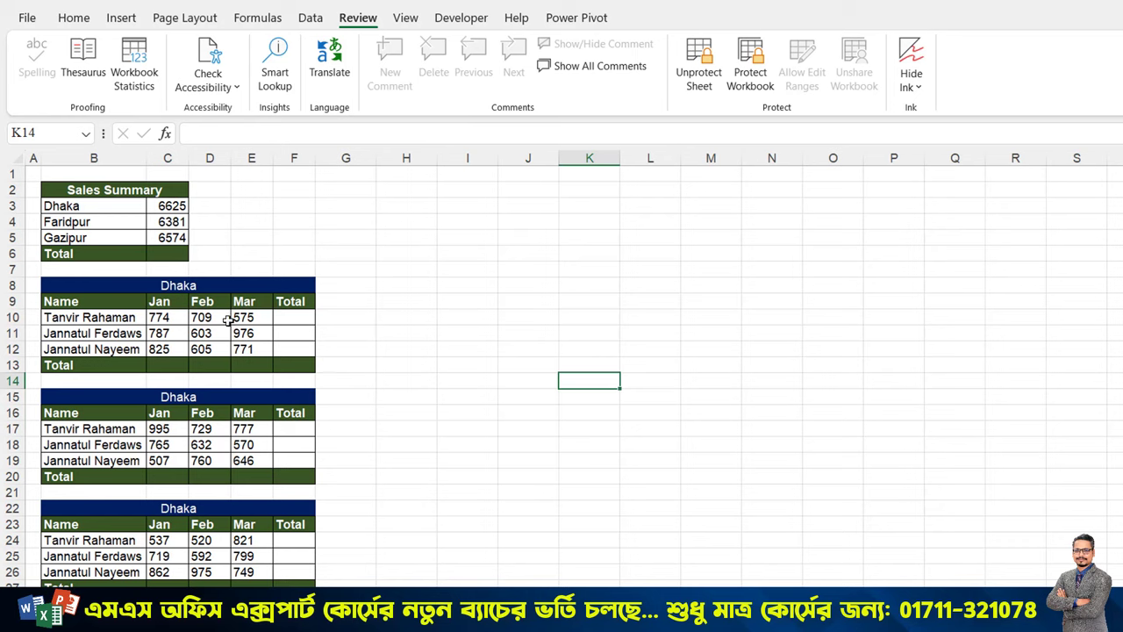
drag(45, 317, 237, 349)
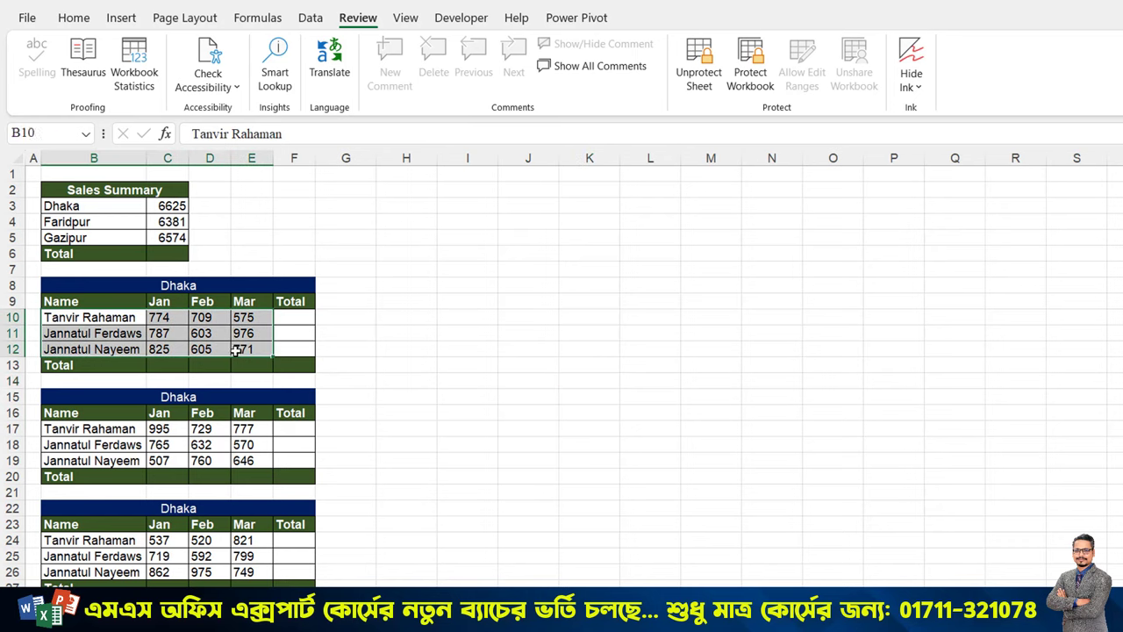
Clear B10:E12, then confirm locked cells I6 and L15 refuse edits
key(Delete)
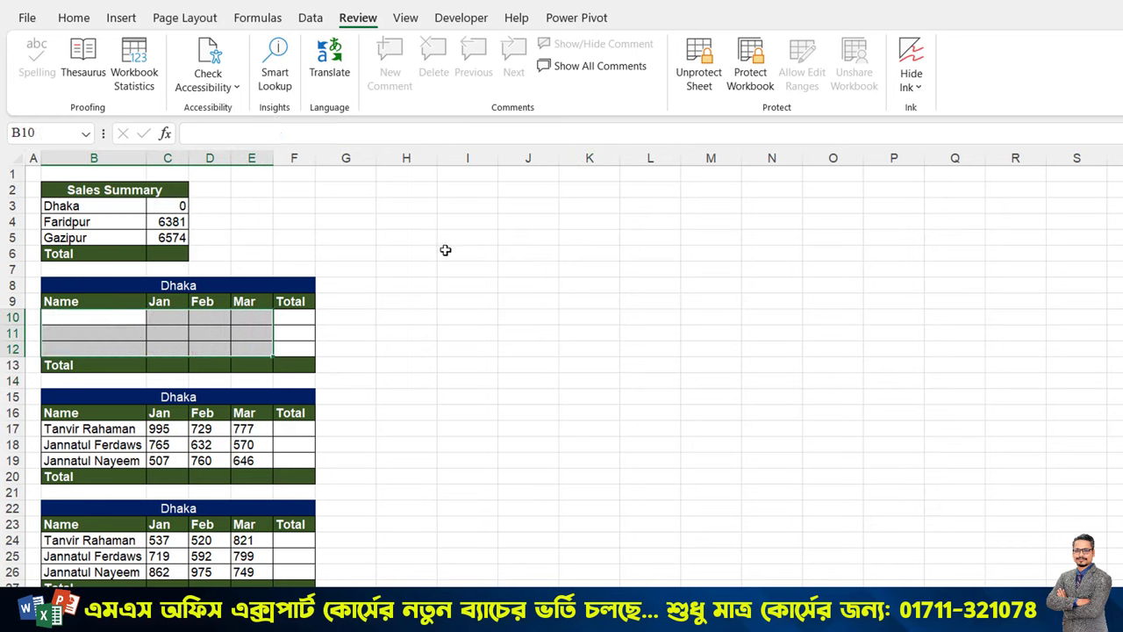
click(472, 243)
key(Delete)
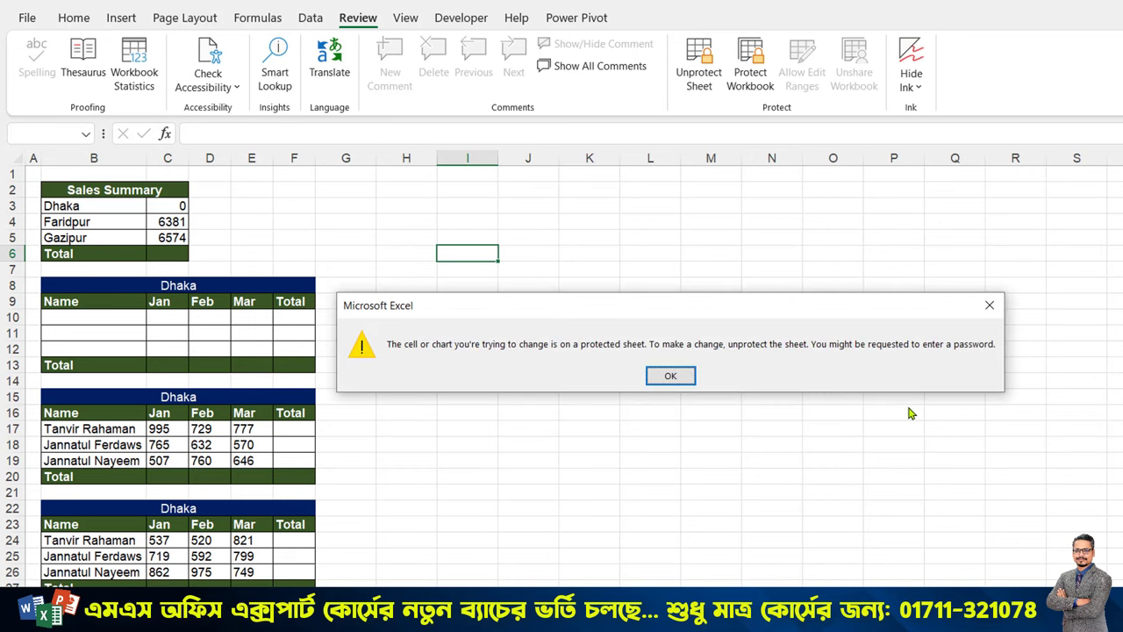
click(988, 304)
click(649, 397)
key(Delete)
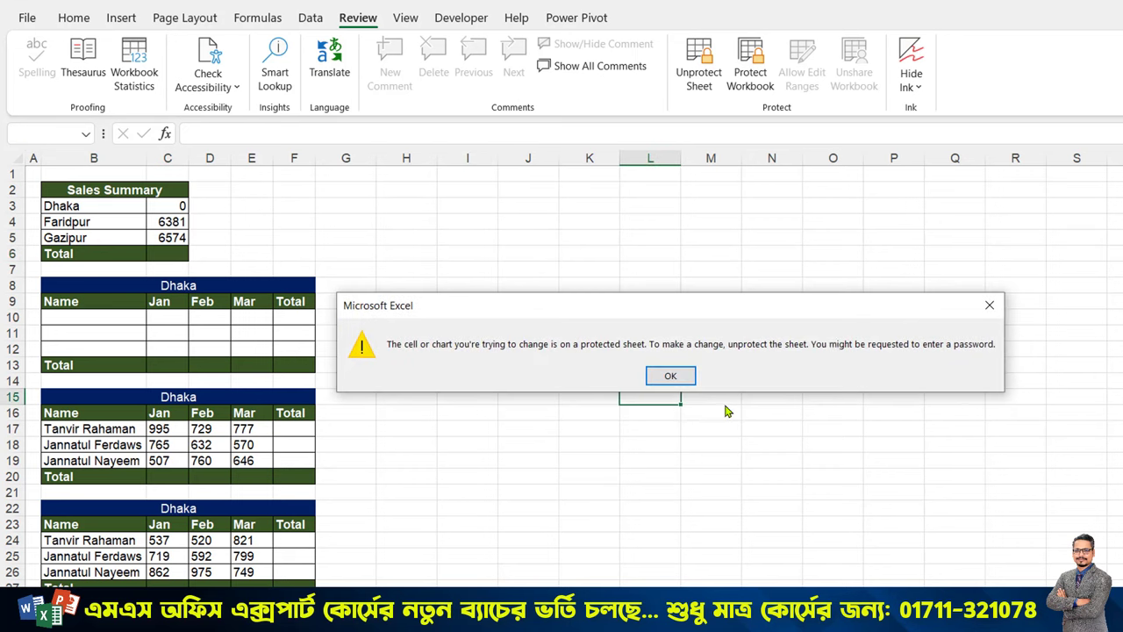
click(991, 302)
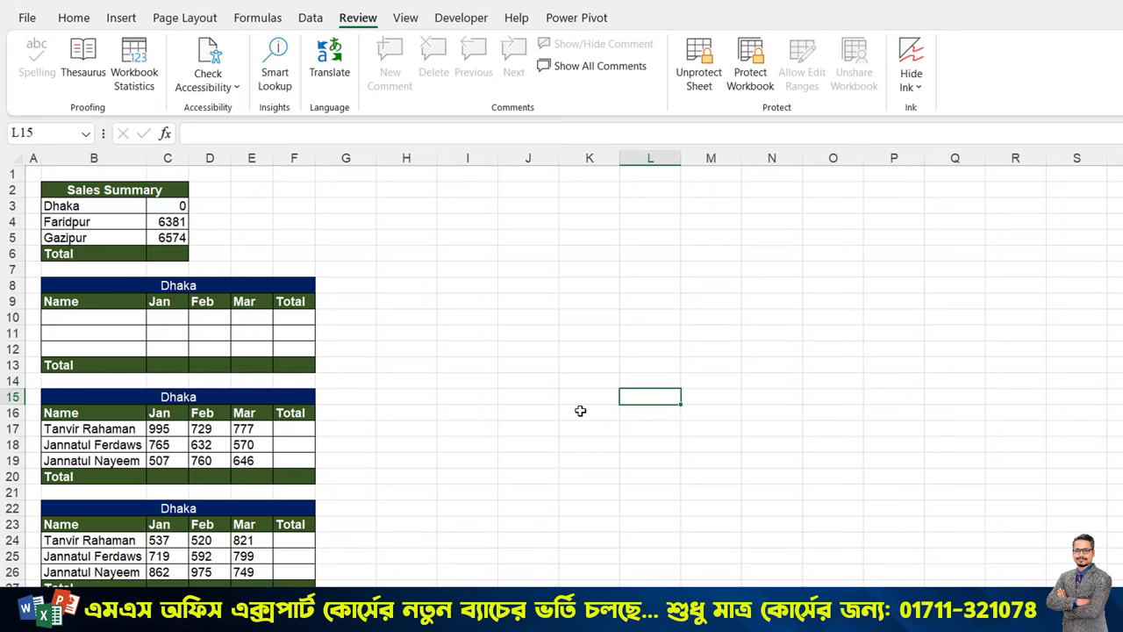
Select the unlocked ranges B9:F13, B2:C6 and B16:E19 to confirm they stay selectable
click(112, 322)
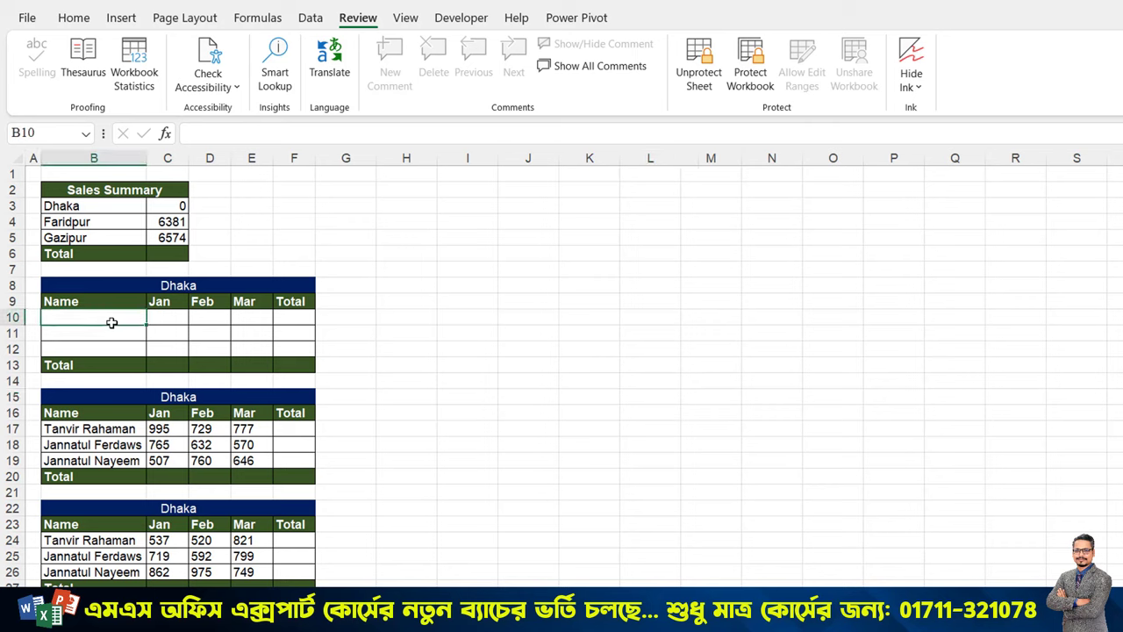
drag(90, 302, 289, 359)
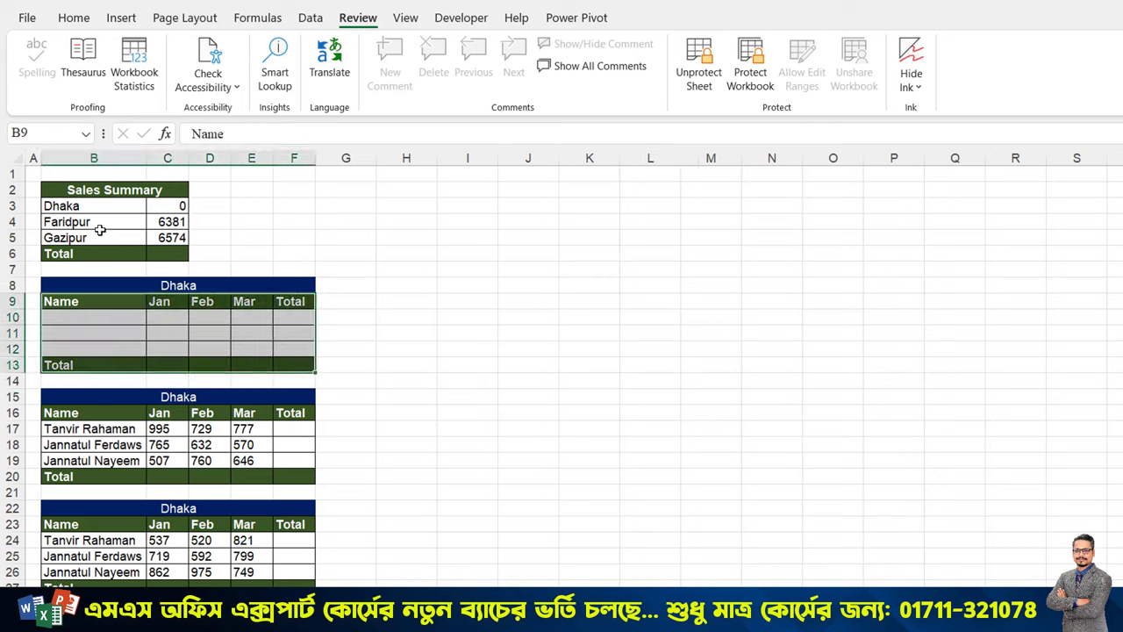
drag(58, 189, 158, 254)
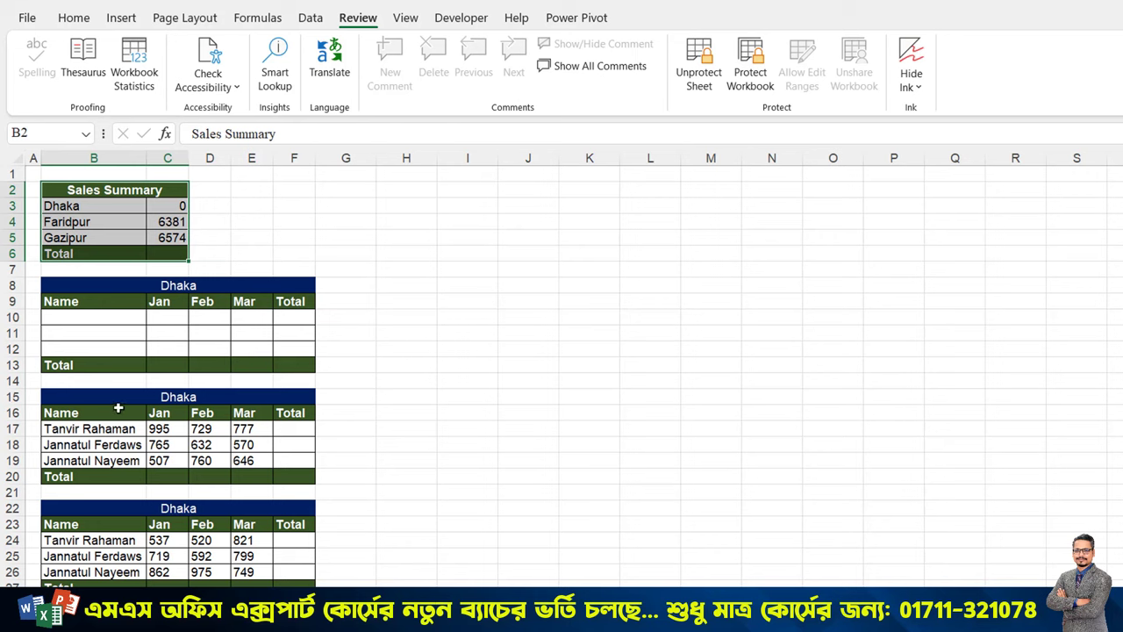
drag(80, 410, 257, 462)
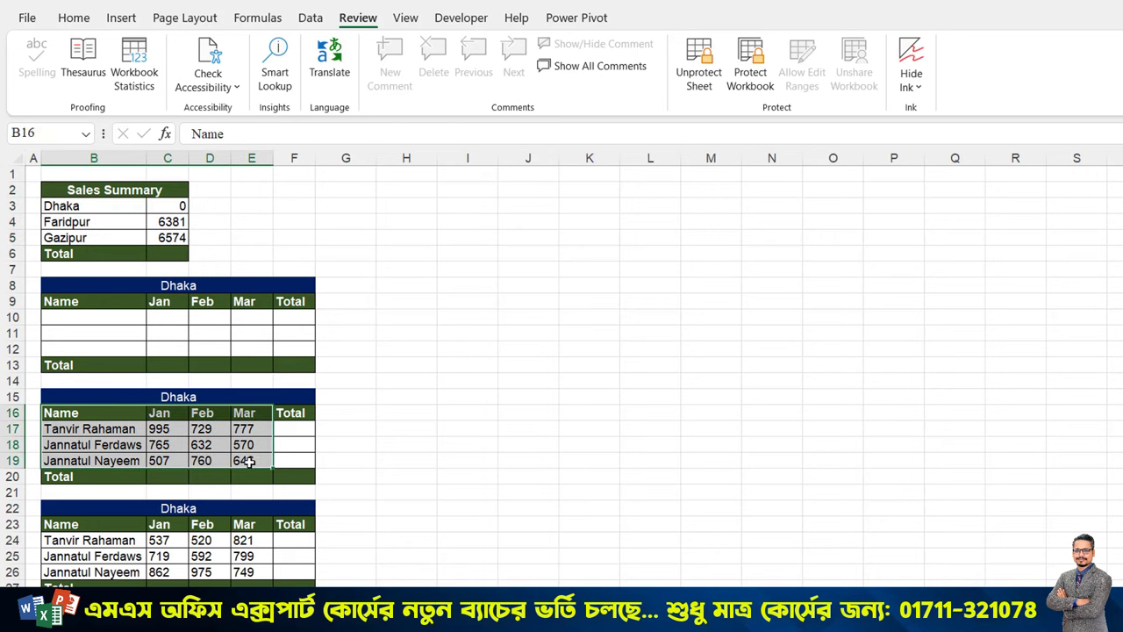
Check which Insert and Page Layout ribbon features remain available under protection
click(127, 18)
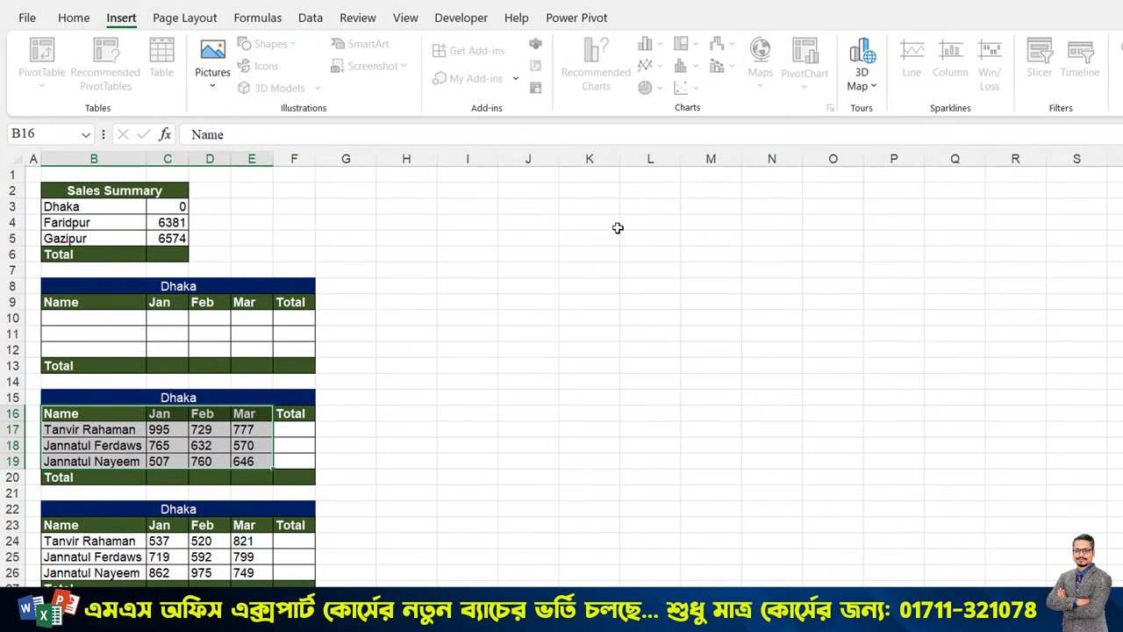
click(184, 17)
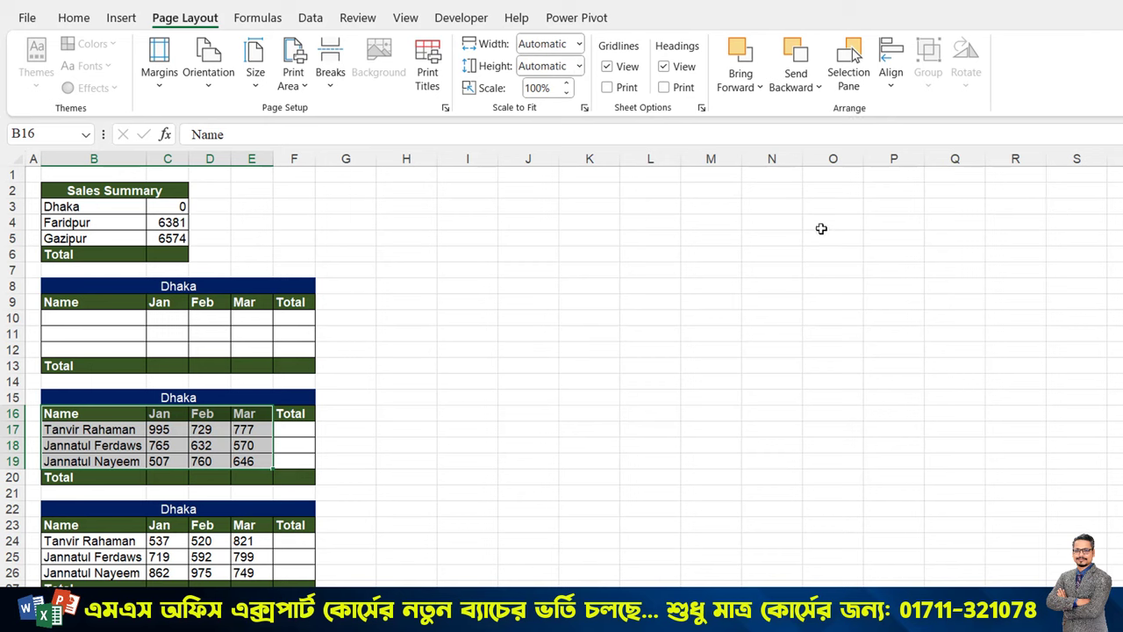
click(121, 19)
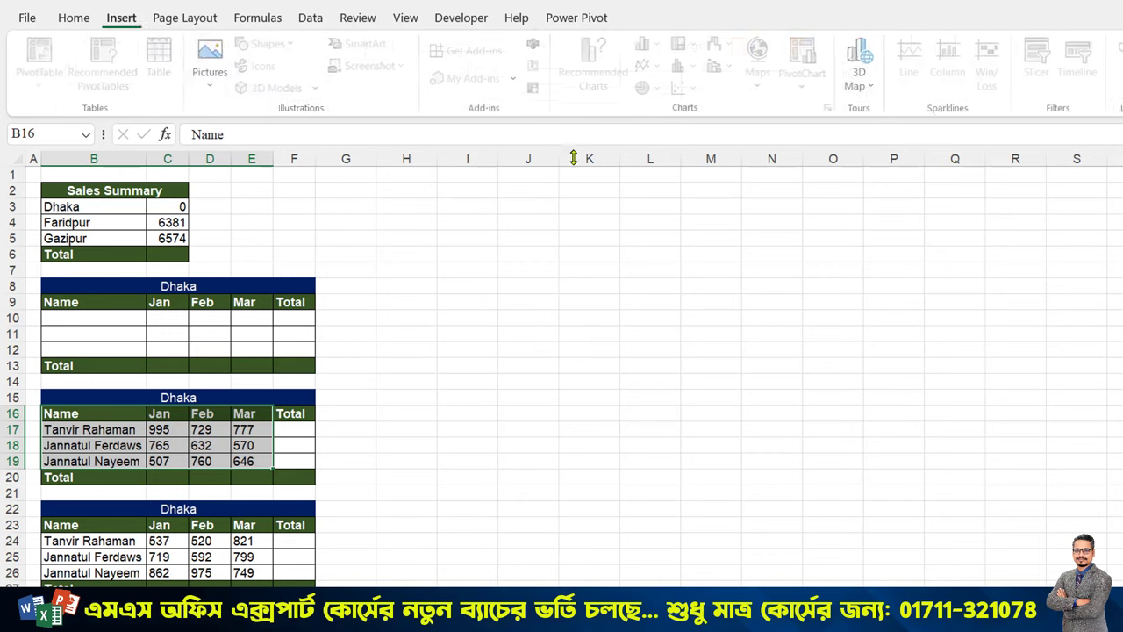
click(209, 333)
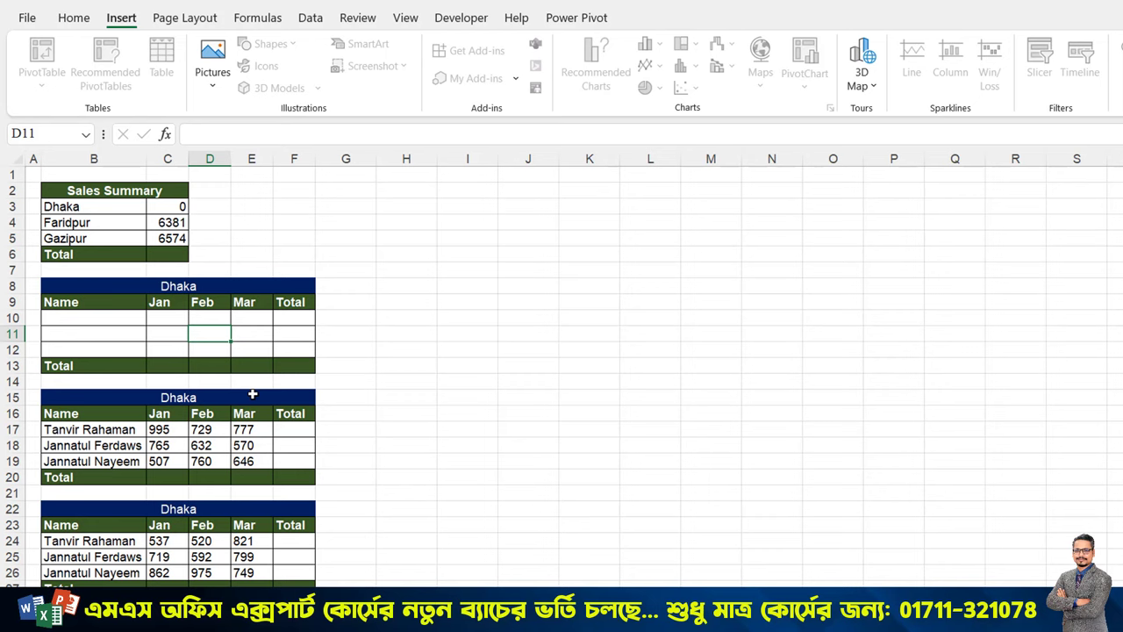
key(Right)
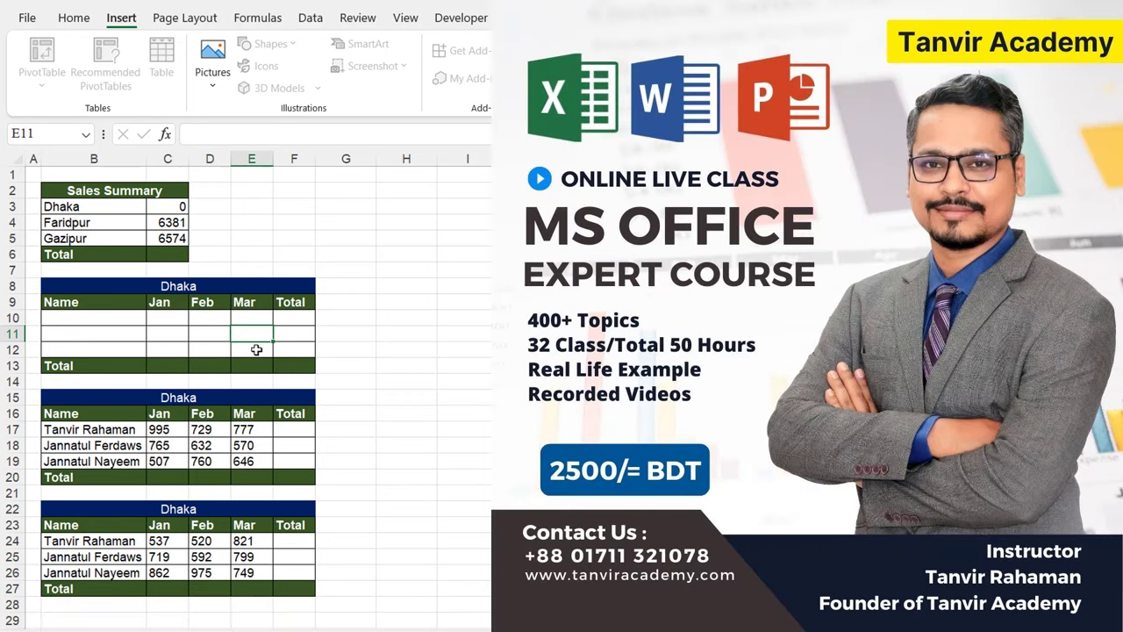